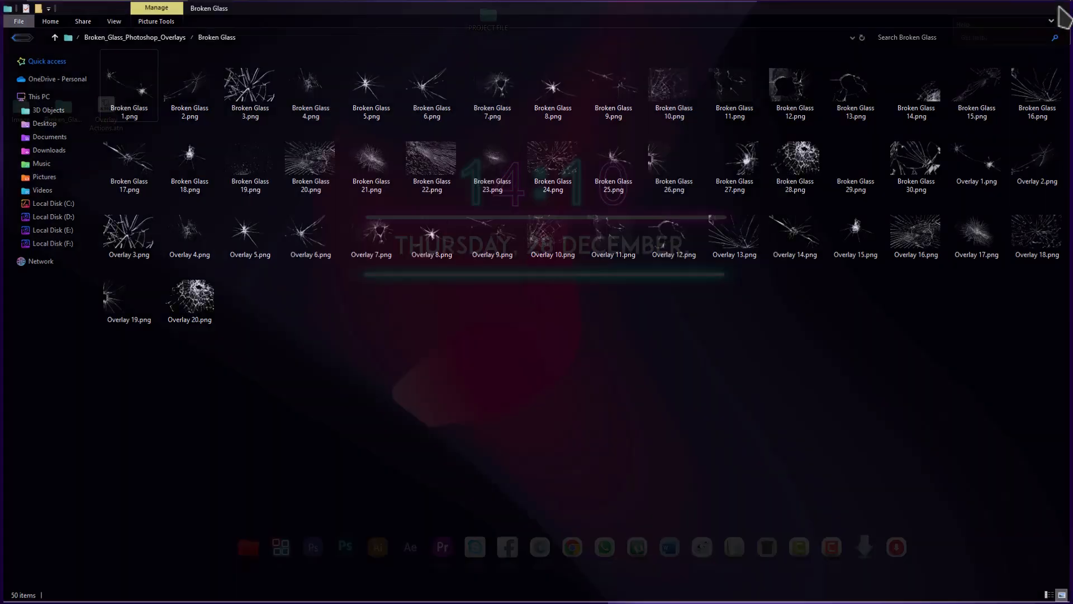
Refresh the desktop and switch to Photoshop.
right_click(240, 47)
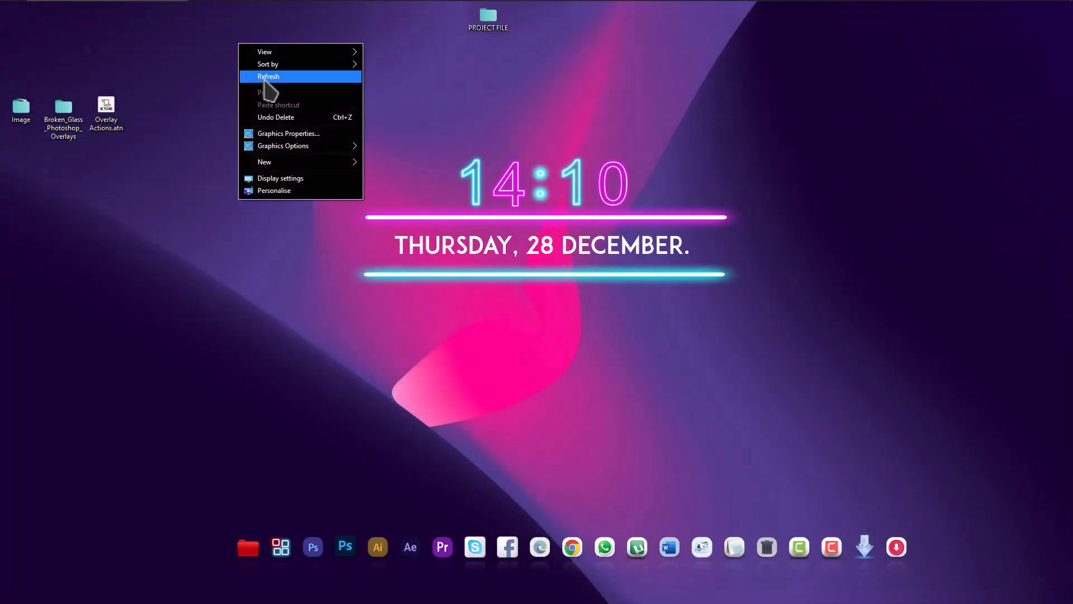
left_click(269, 76)
left_click(341, 551)
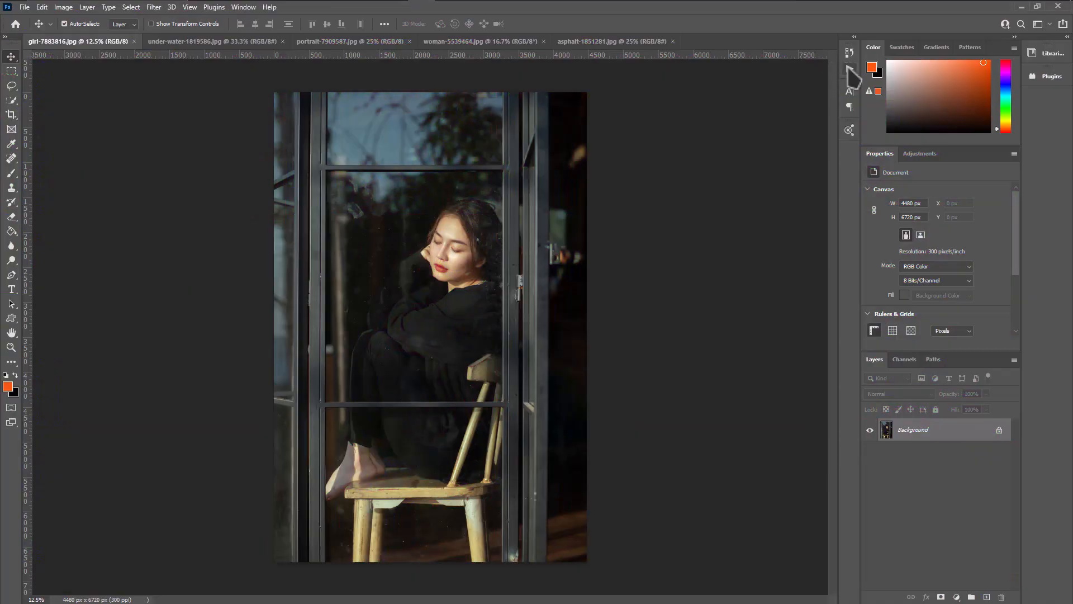
Load the Overlay Actions.atn action set from the Desktop.
left_click(849, 68)
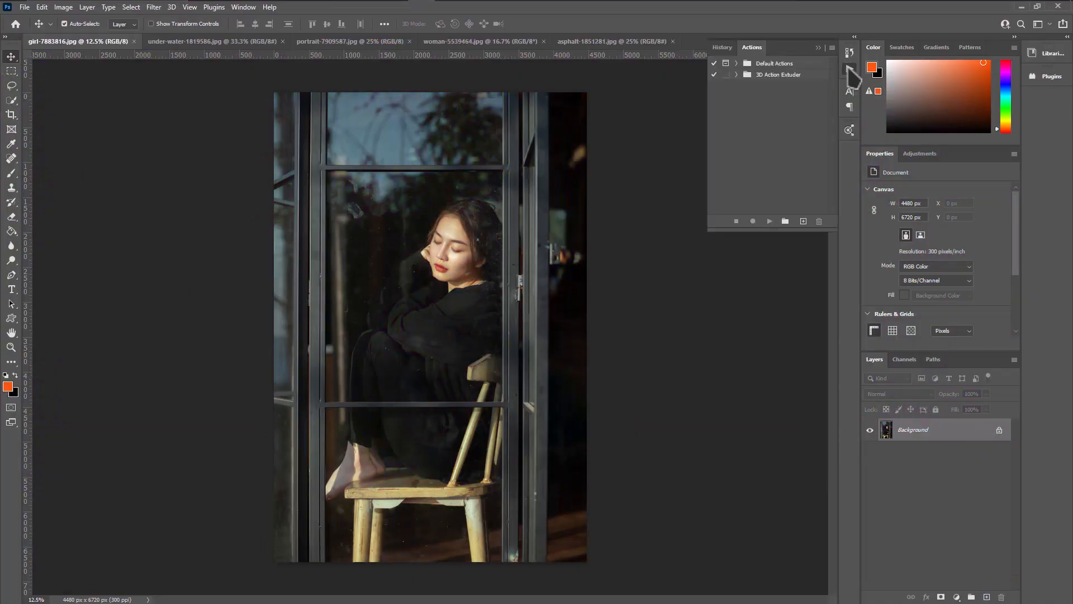
left_click(832, 48)
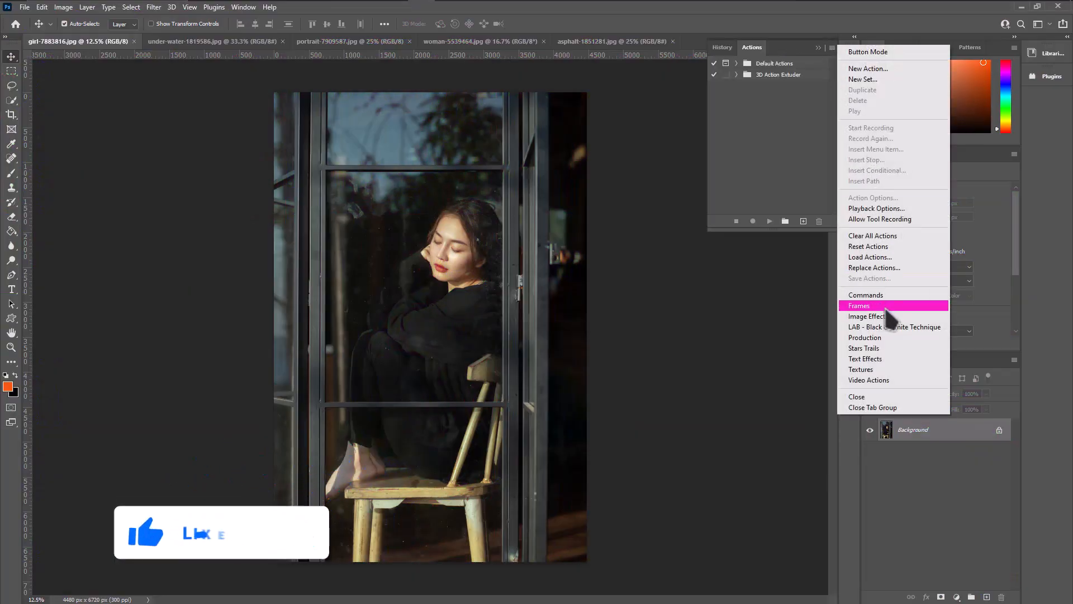
left_click(871, 258)
left_click(456, 280)
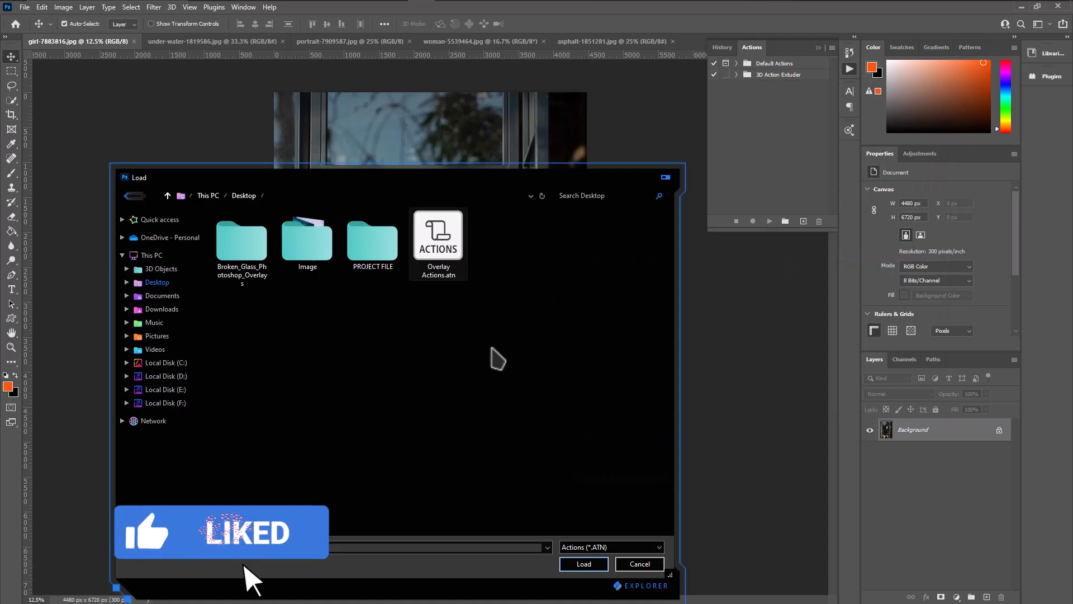
left_click(583, 564)
Play the Overlay Actions action on the photo of the girl behind the window and continue past its message.
left_click(737, 86)
left_click(780, 99)
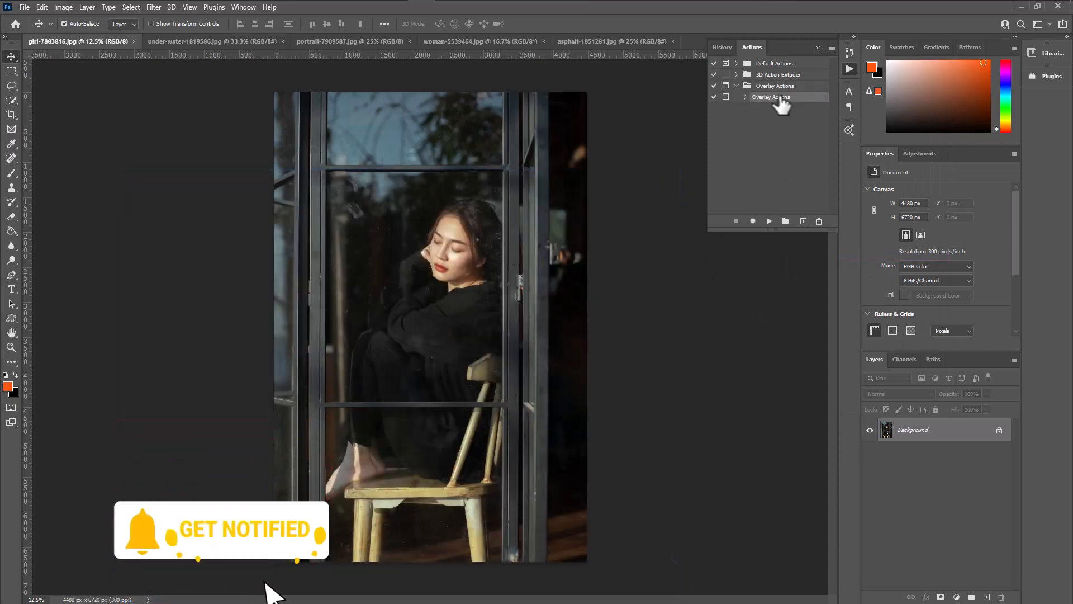
left_click(770, 221)
left_click(497, 227)
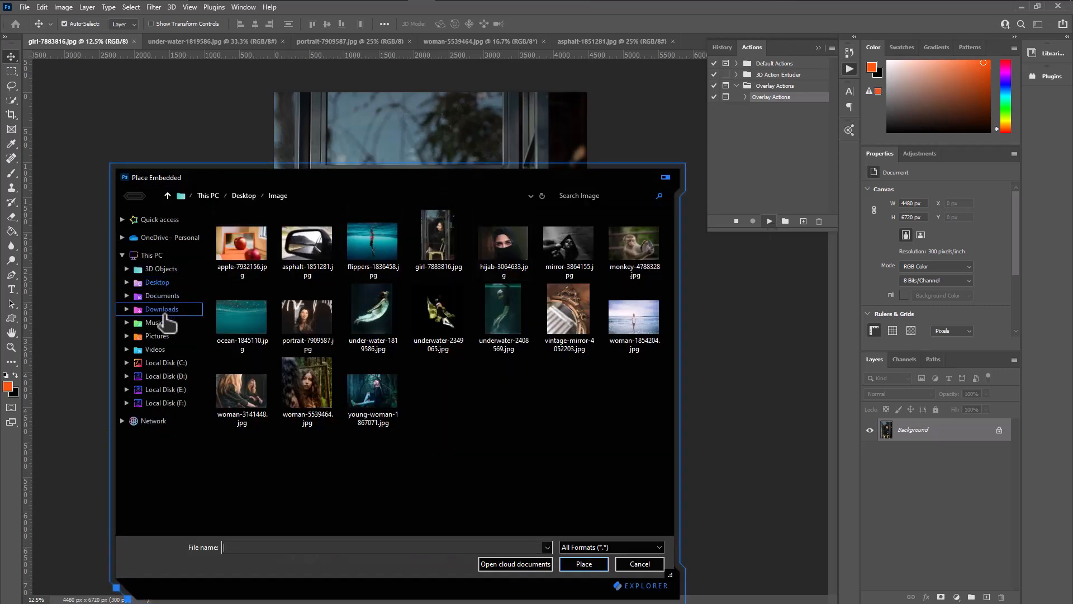
Place Broken Glass 17.png from the Broken Glass folder inside Broken_Glass_Photoshop_Overlays on the Desktop.
left_click(162, 284)
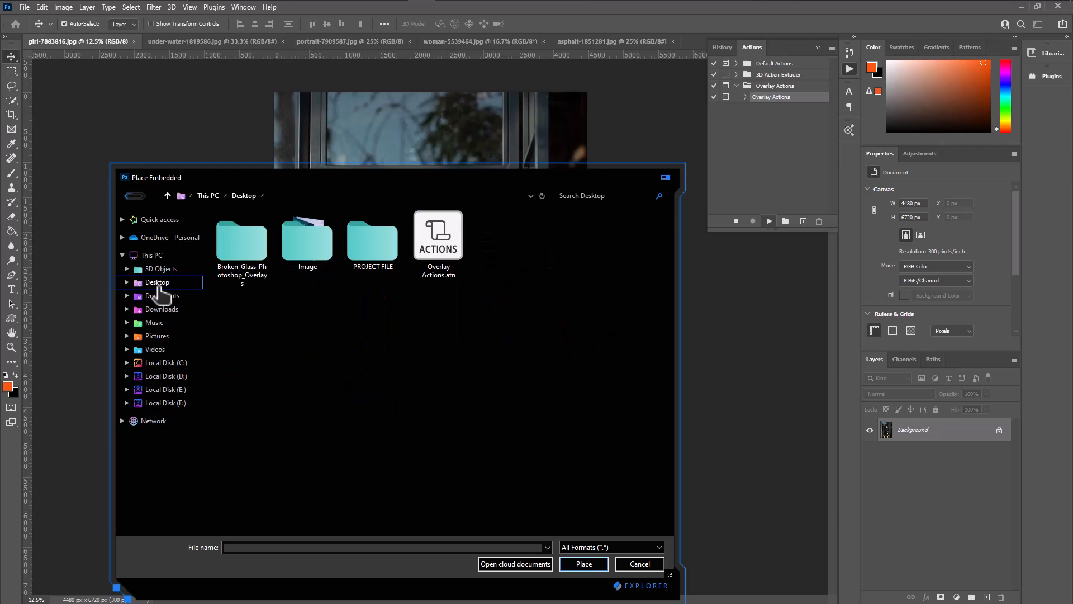
double_click(317, 256)
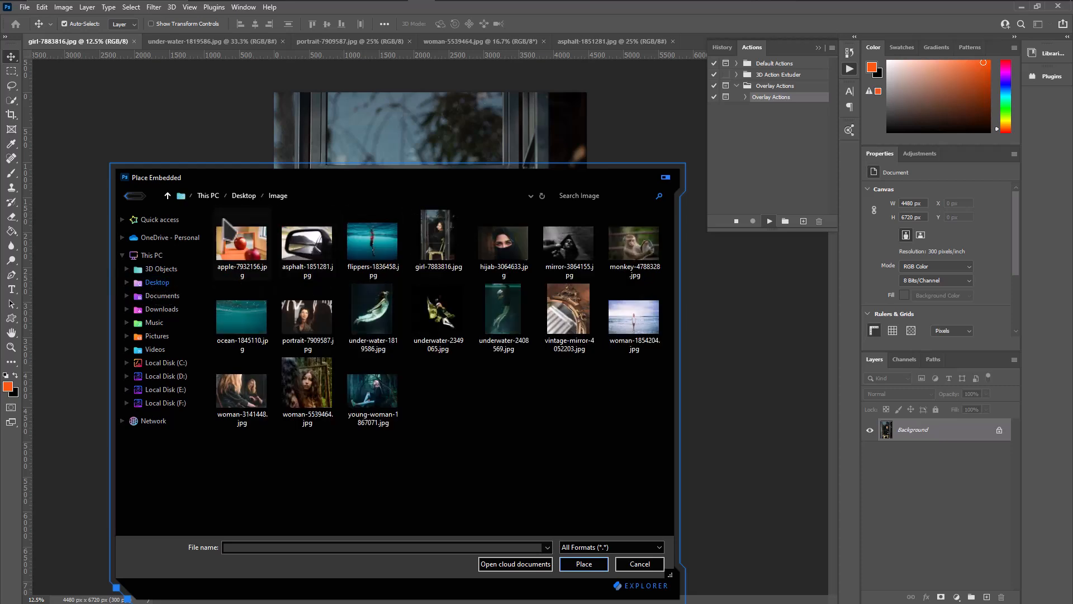
left_click(169, 196)
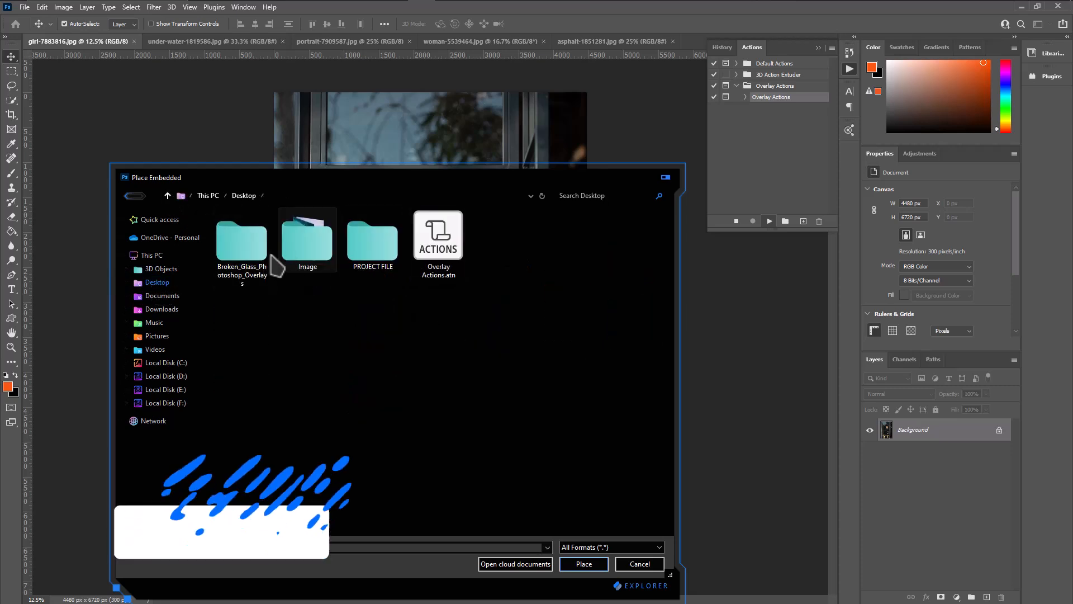
double_click(240, 241)
double_click(246, 227)
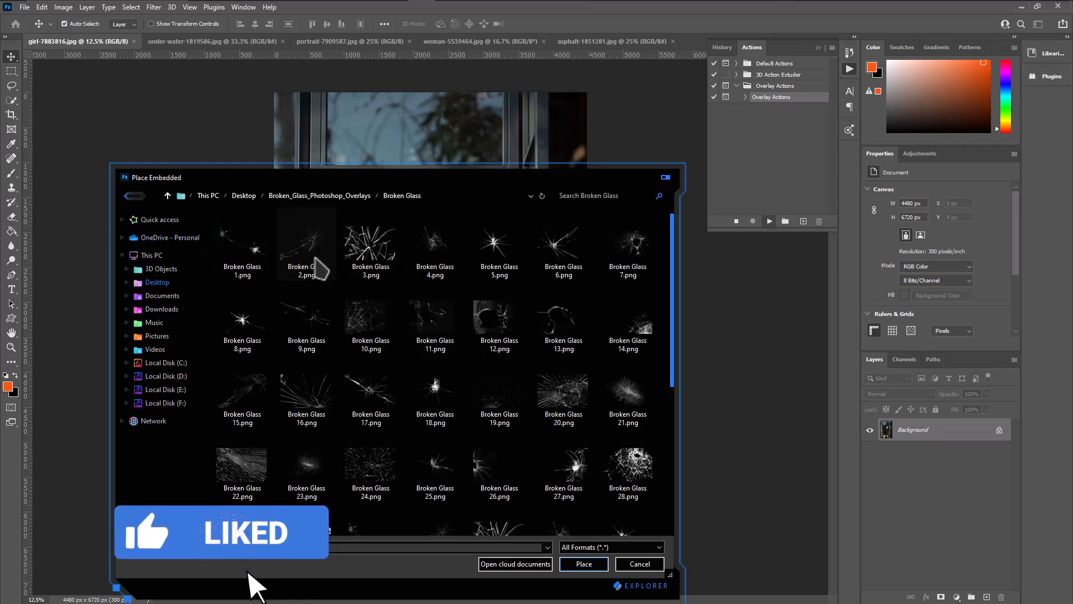
scroll(436, 336, "down", 3)
left_click_drag(430, 180, 509, 103)
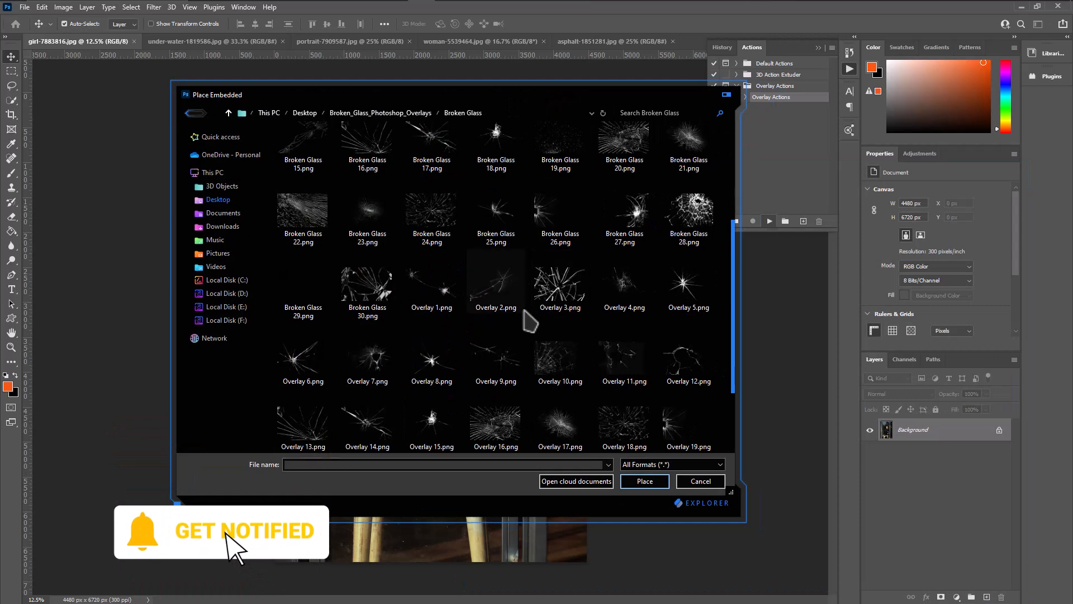
scroll(526, 313, "up", 3)
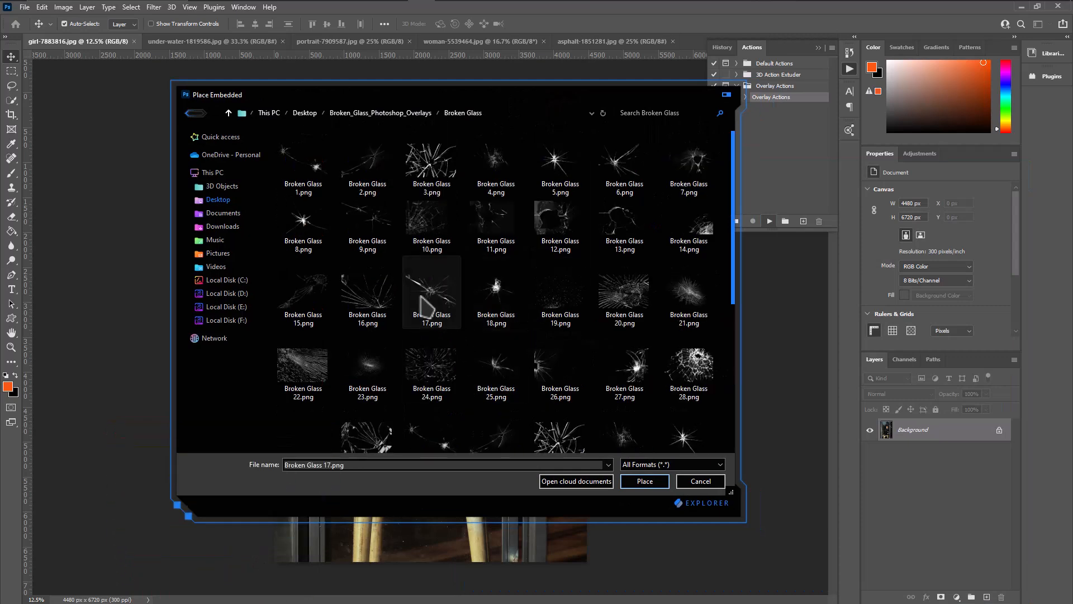
left_click(643, 482)
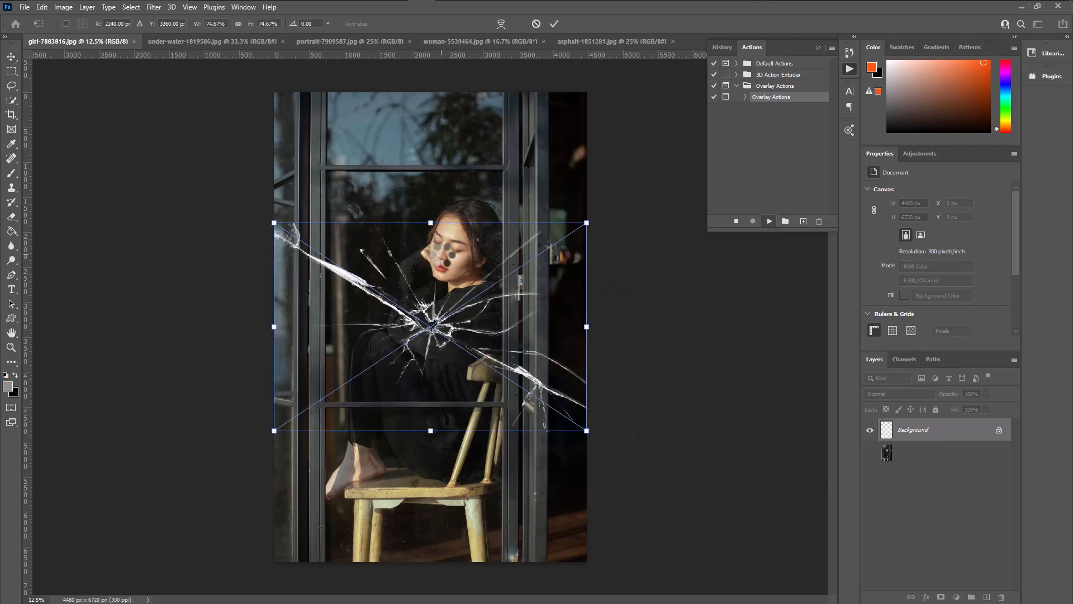
Rotate the crack overlay about 44°, scale it to about 46% by 40%, and position it on the window pane beside the girl's face.
left_click_drag(614, 202, 624, 361)
left_click_drag(472, 350, 452, 402)
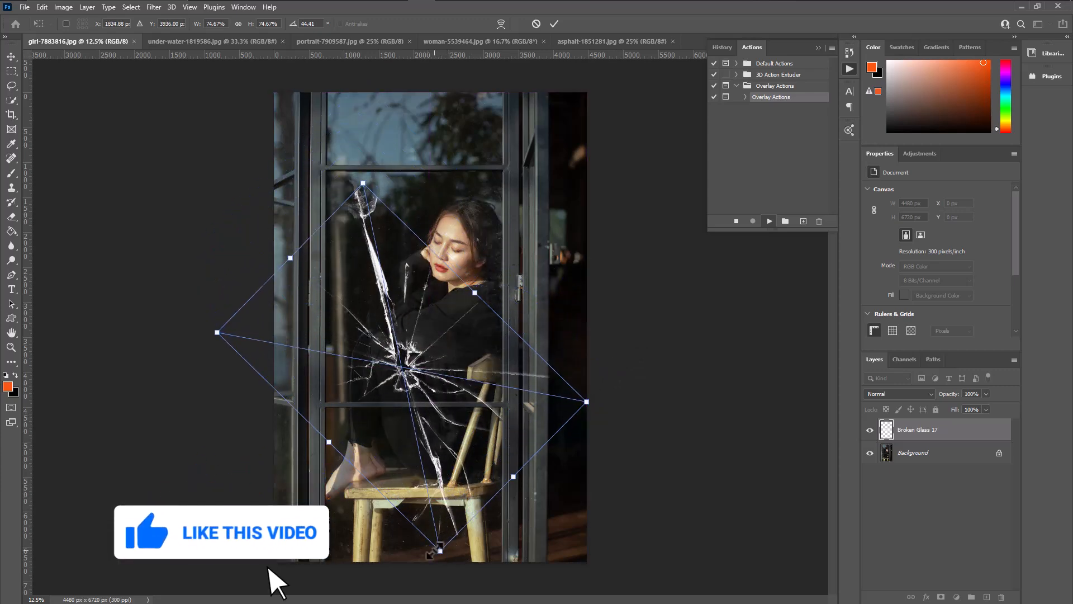
left_click_drag(440, 554, 422, 398)
left_click_drag(432, 348, 428, 338)
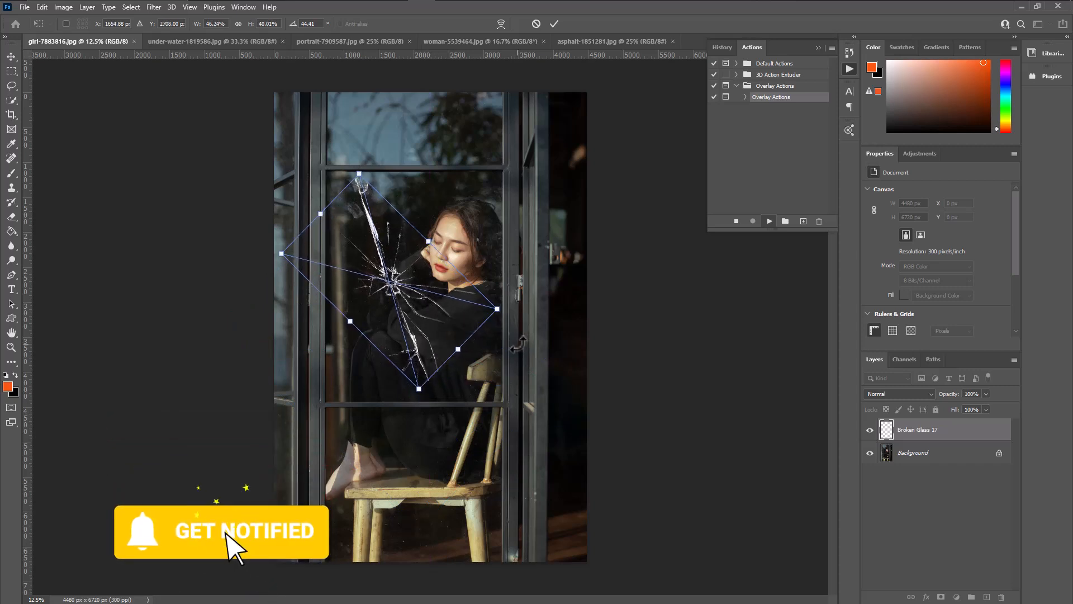
key("Return")
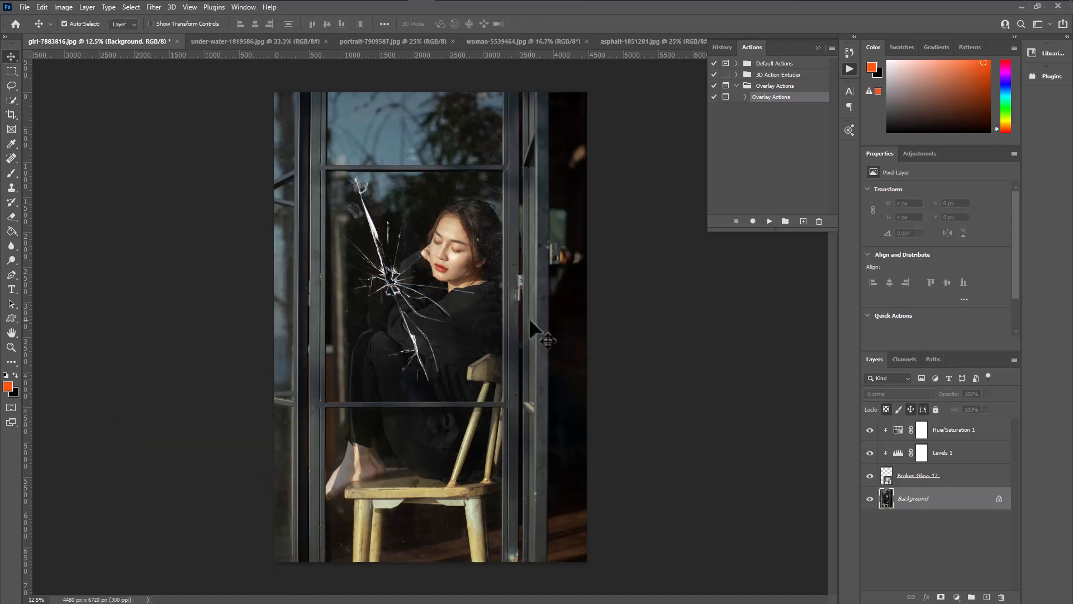
Examine the glass cracks beside the girl's face up close and return to the full image.
left_click(9, 349)
left_click_drag(437, 302, 425, 358)
scroll(427, 364, "up", 3)
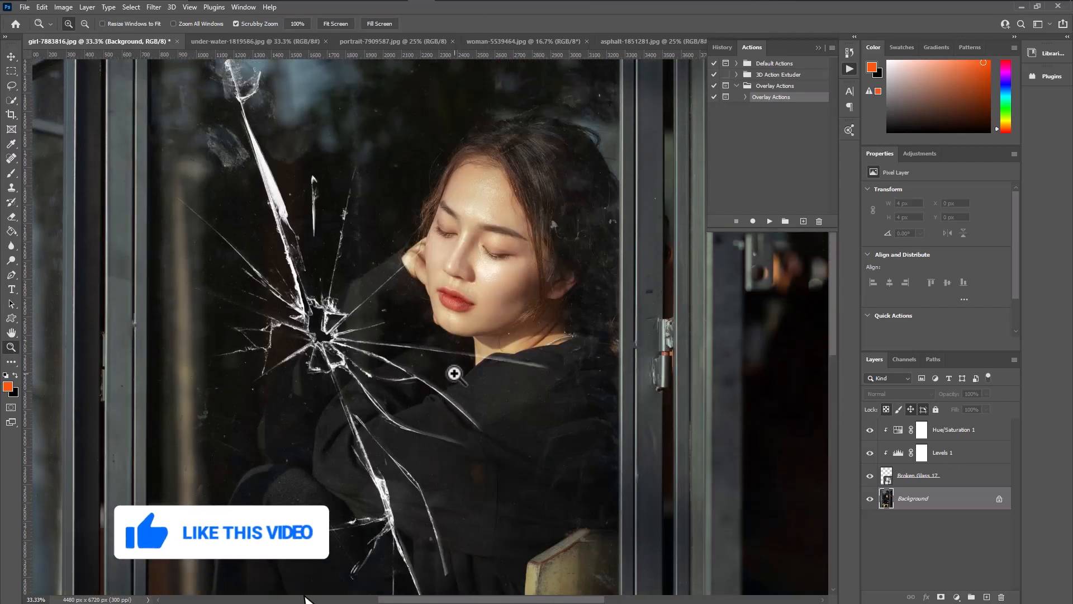
scroll(454, 373, "down", 1)
right_click(479, 219)
left_click(491, 223)
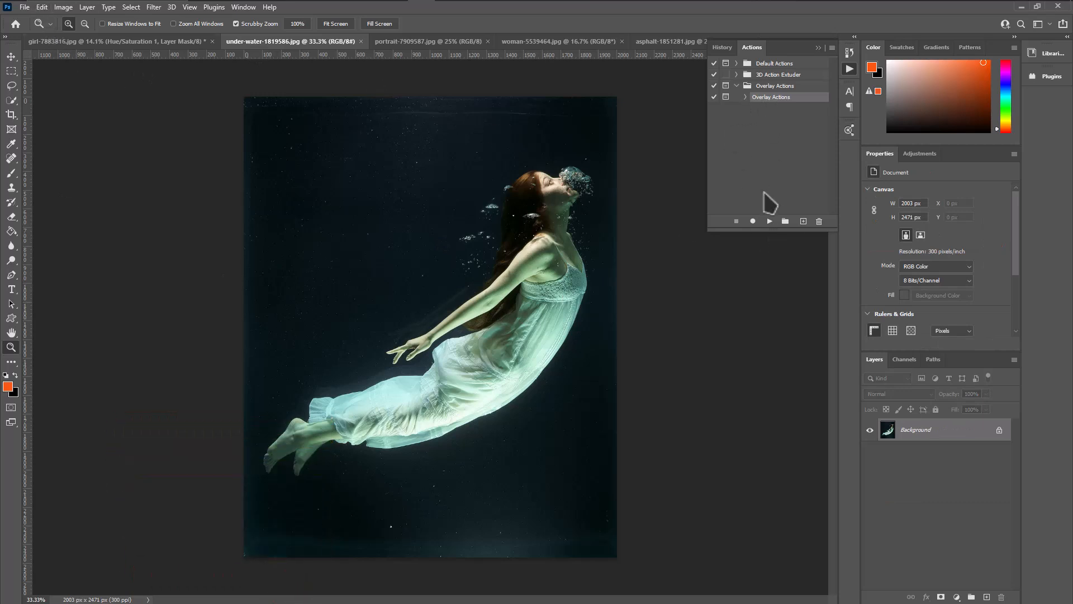
Play Overlay Actions on the under-water-1819586.jpg image and place Broken Glass 5.png.
left_click(770, 221)
left_click(504, 227)
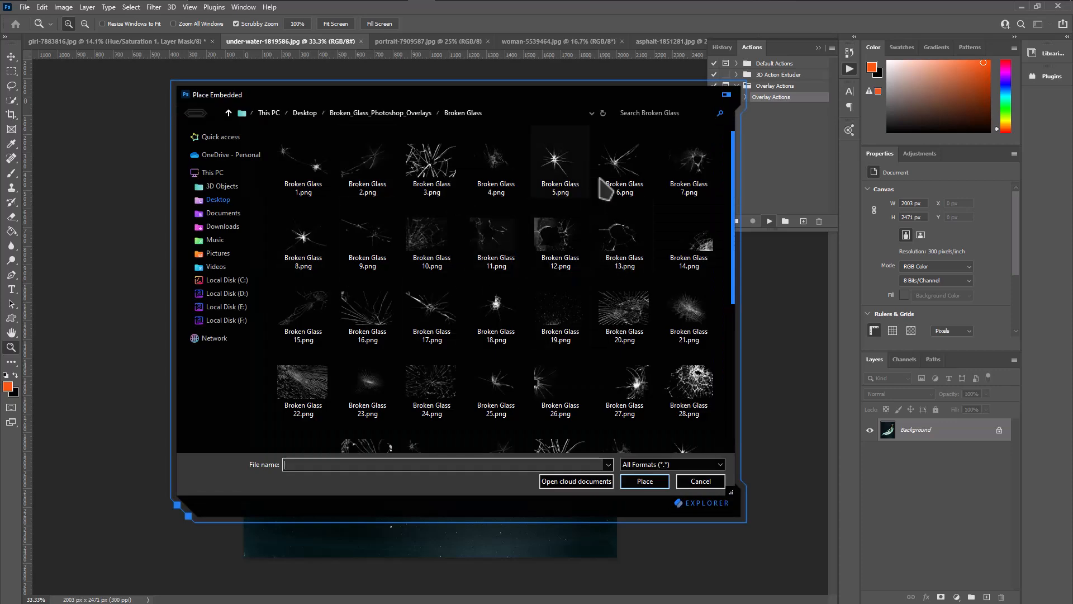
left_click(565, 184)
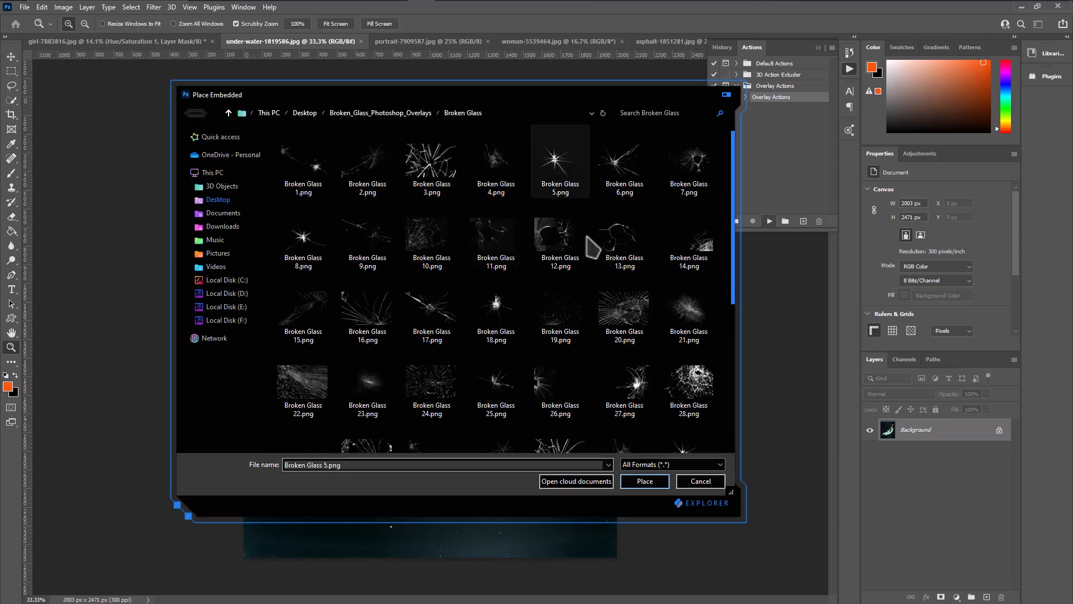
left_click(645, 480)
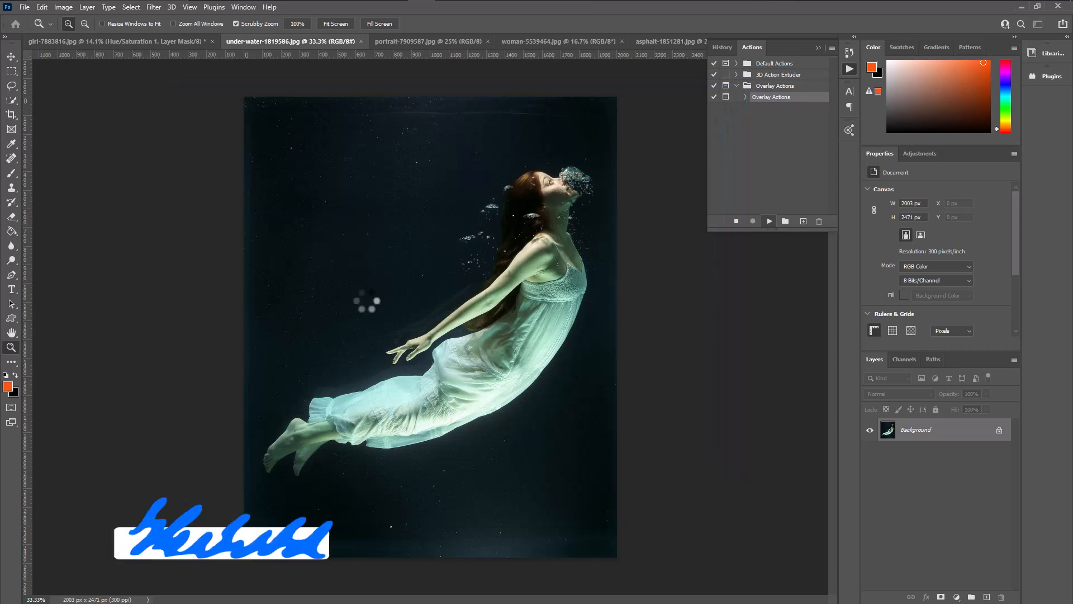
Scale the crack overlay to about 26% by 27%, rotate it about 46°, and position it in the dark water behind the woman's head.
left_click_drag(419, 318, 395, 244)
left_click_drag(595, 378, 505, 325)
left_click_drag(481, 247, 482, 287)
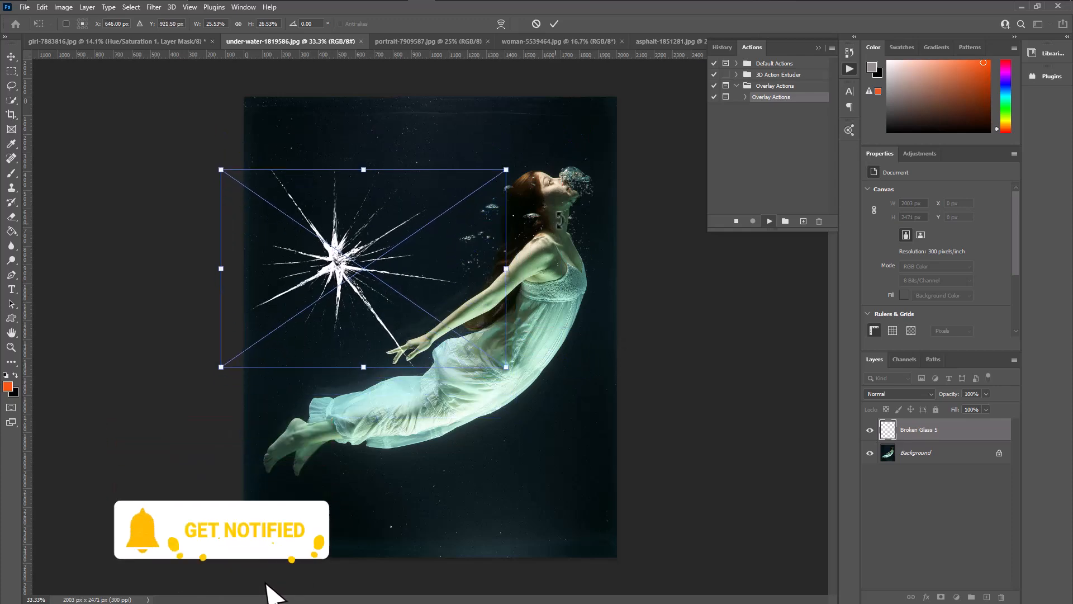
left_click_drag(545, 214, 529, 360)
left_click_drag(421, 332, 441, 317)
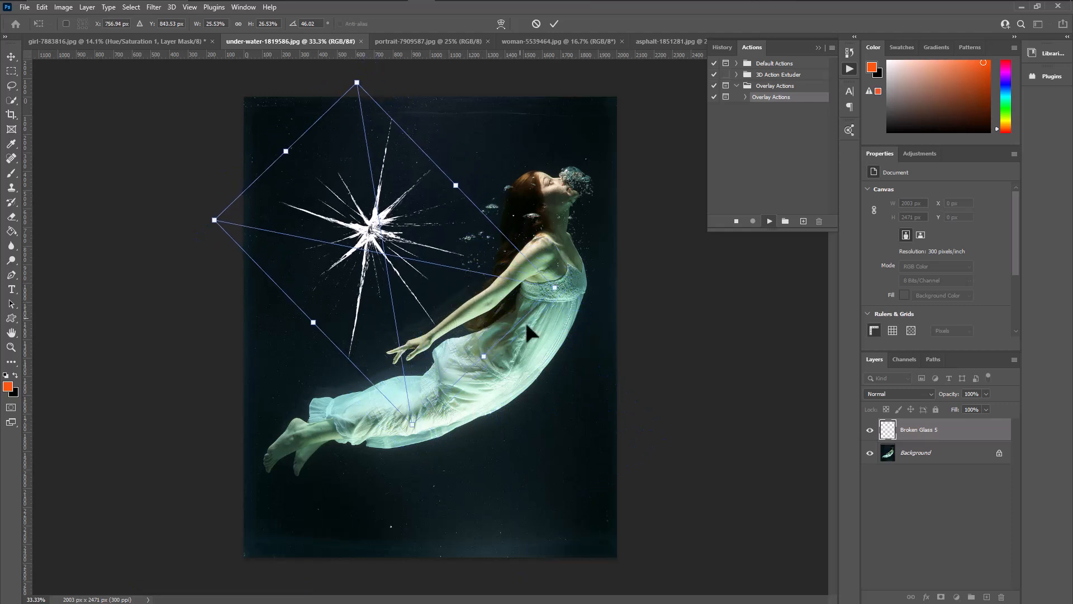
key("Return")
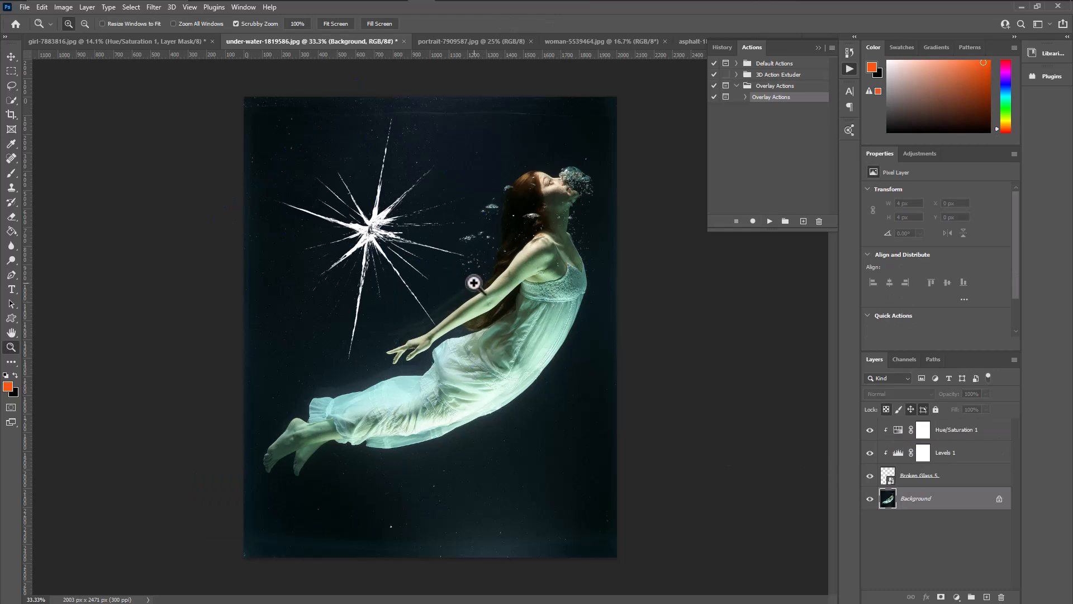
left_click_drag(381, 258, 400, 317)
right_click(484, 168)
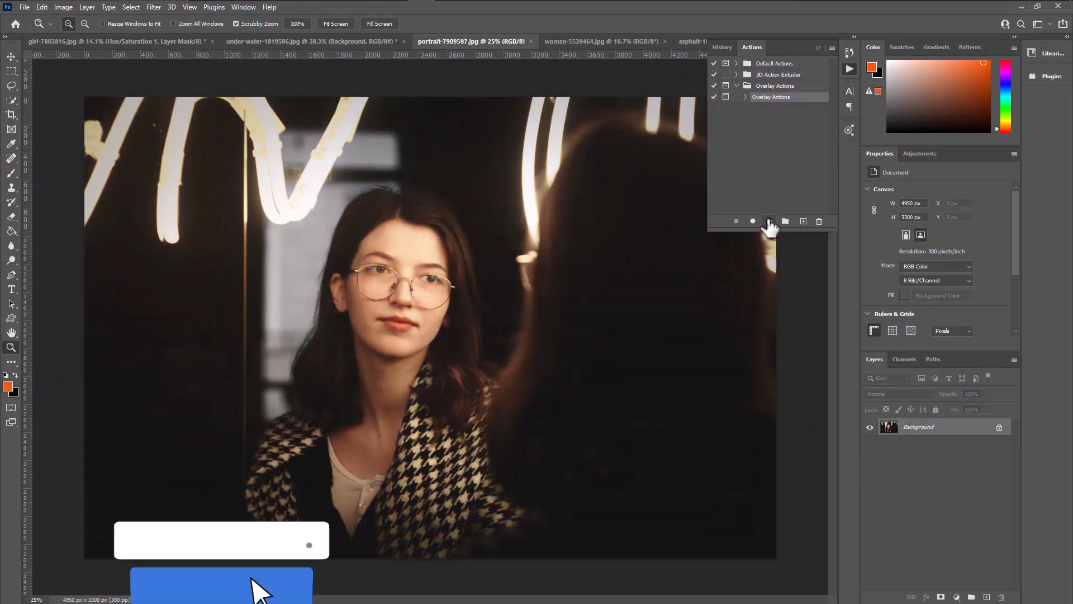
Play Overlay Actions on the portrait-7909587.jpg image and place Overlay 14.png.
left_click(769, 221)
left_click(497, 227)
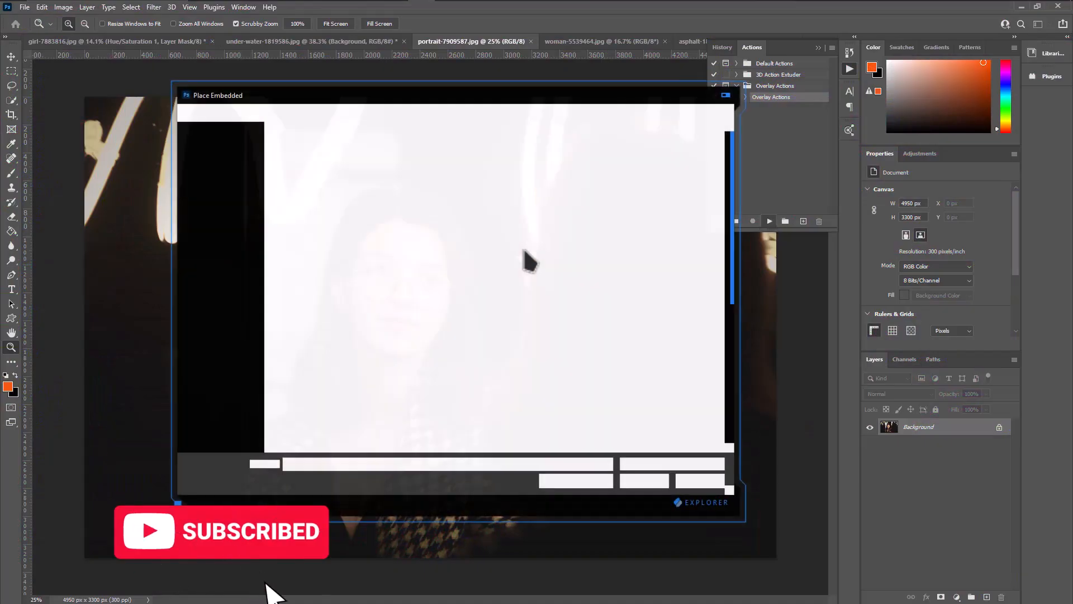
scroll(587, 357, "down", 3)
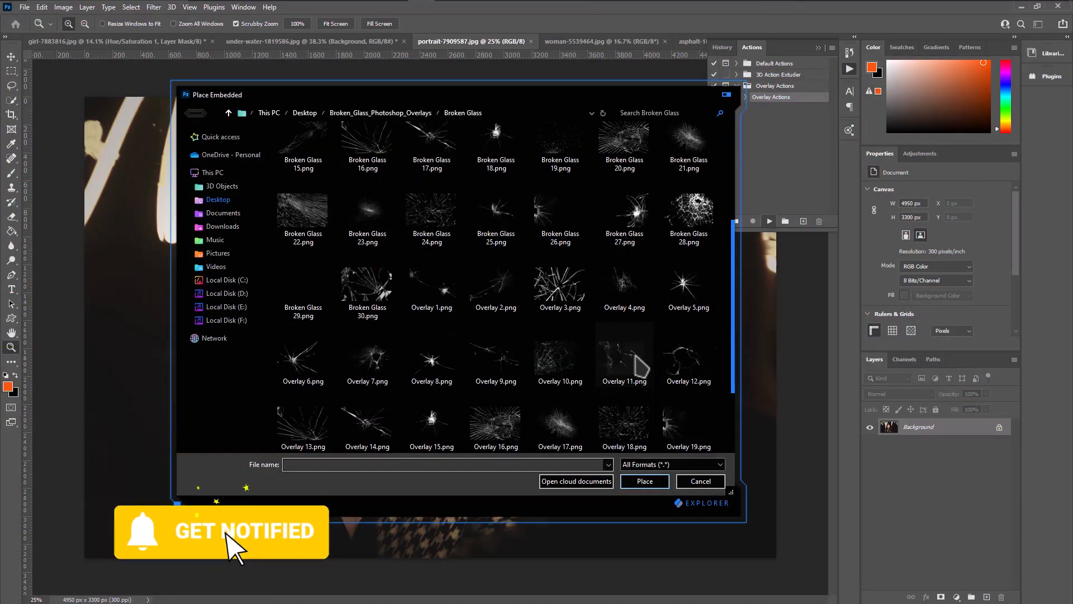
scroll(553, 358, "down", 2)
left_click(370, 370)
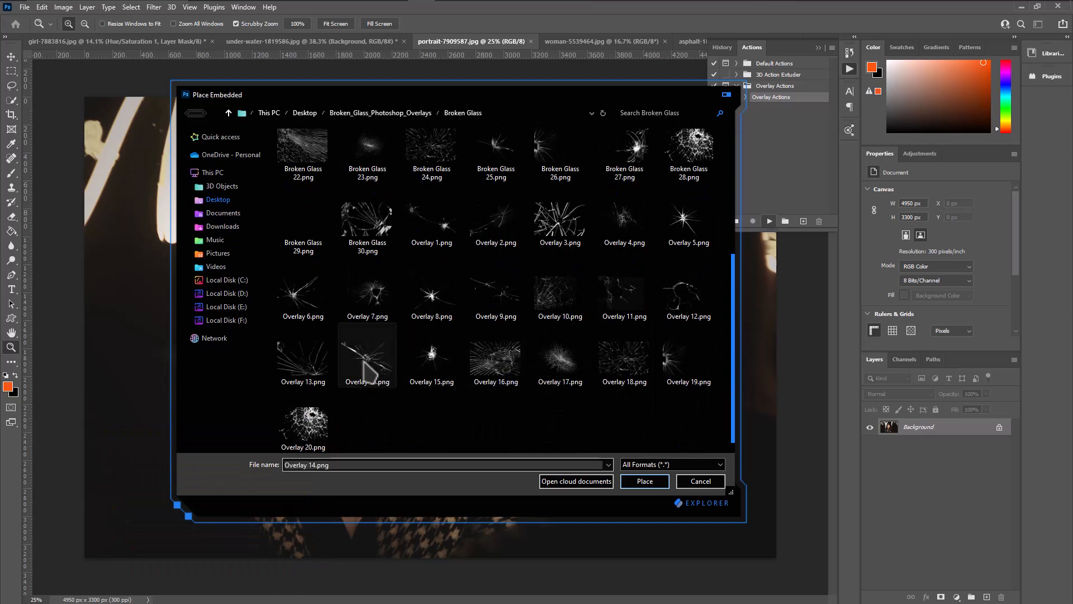
left_click(643, 482)
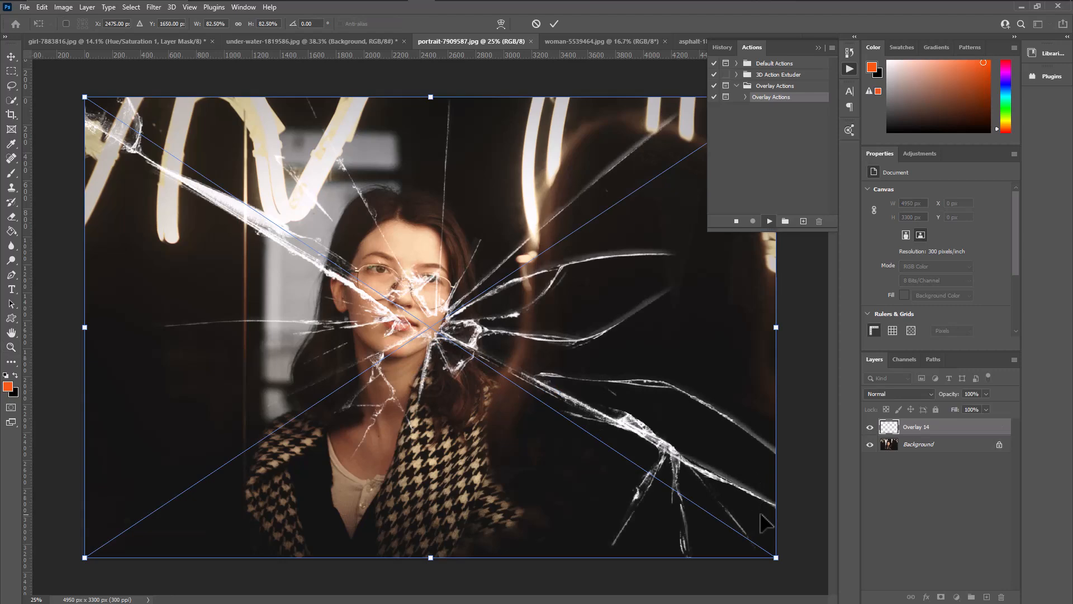
Scale the crack overlay to about 63% by 71%, rotate it about -54°, and centre its impact point in the dark area left of the woman.
left_click_drag(778, 558, 602, 451)
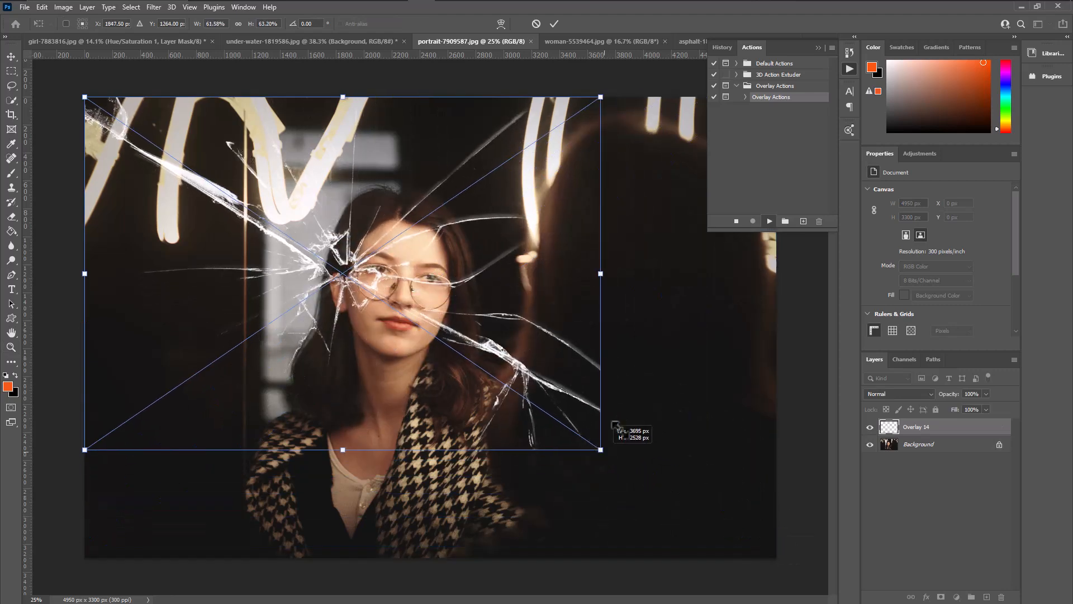
left_click_drag(703, 239, 519, 53)
left_click_drag(482, 276, 442, 297)
left_click_drag(445, 402, 424, 366)
left_click_drag(392, 283, 313, 354)
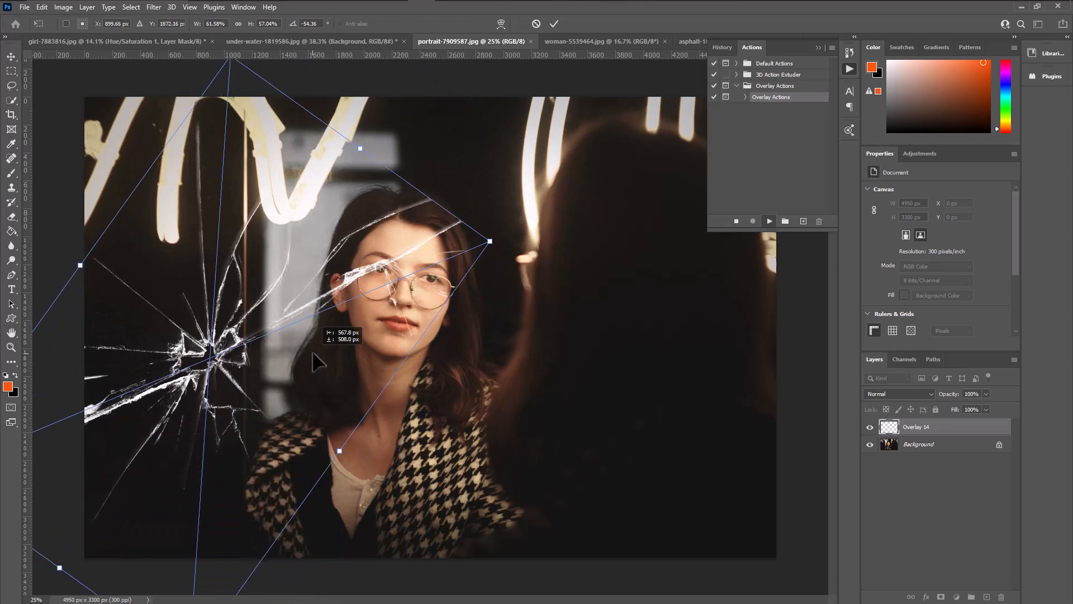
left_click_drag(490, 241, 559, 274)
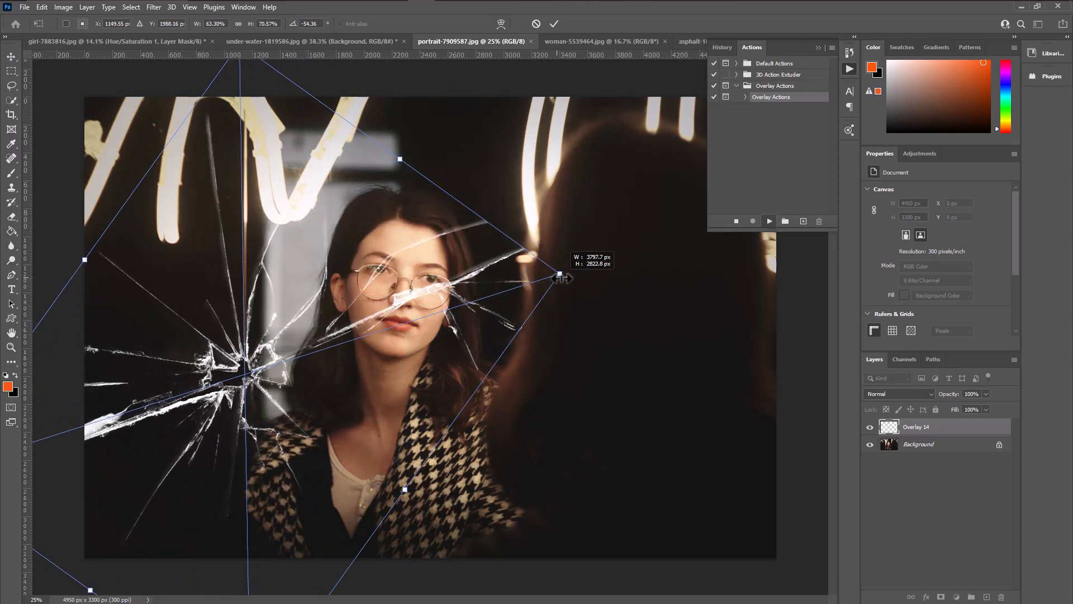
left_click_drag(420, 318, 403, 323)
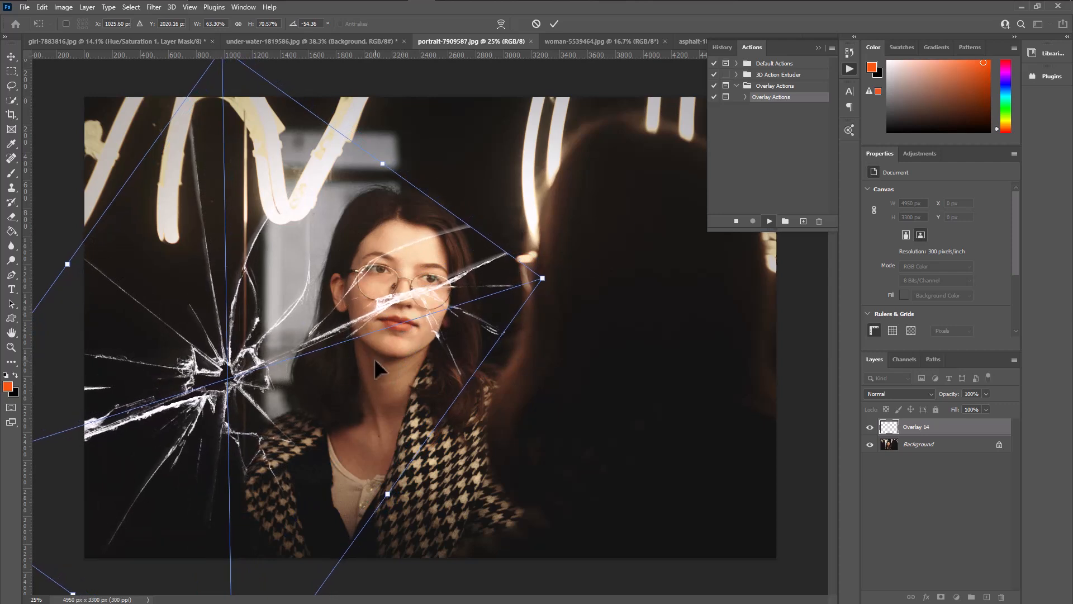
key("Return")
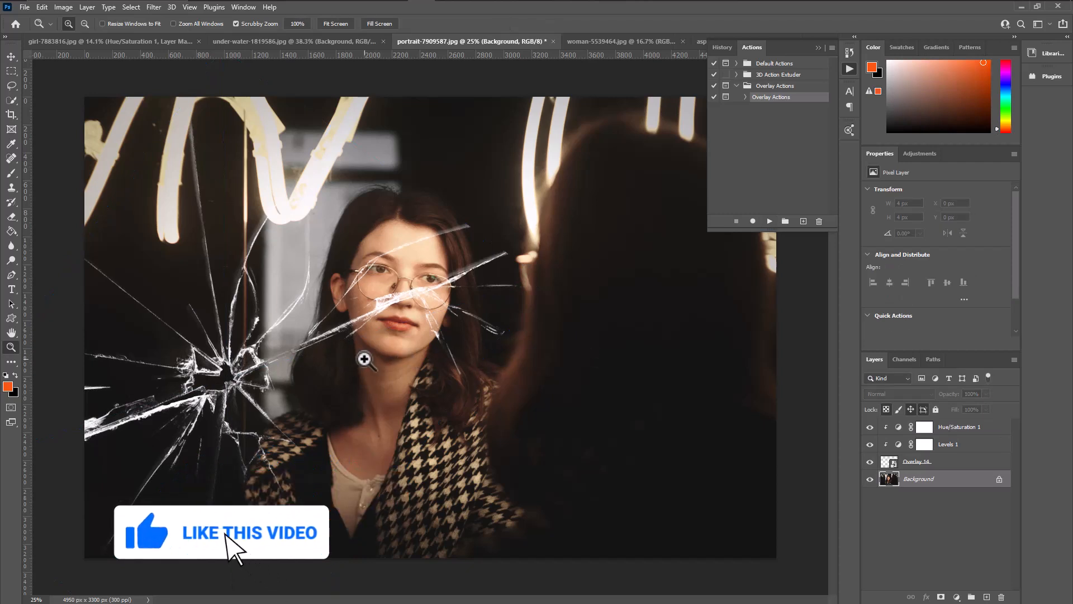
Hide and show the Overlay 14 layer to compare the portrait without and with the cracks.
left_click(874, 462)
left_click(874, 462)
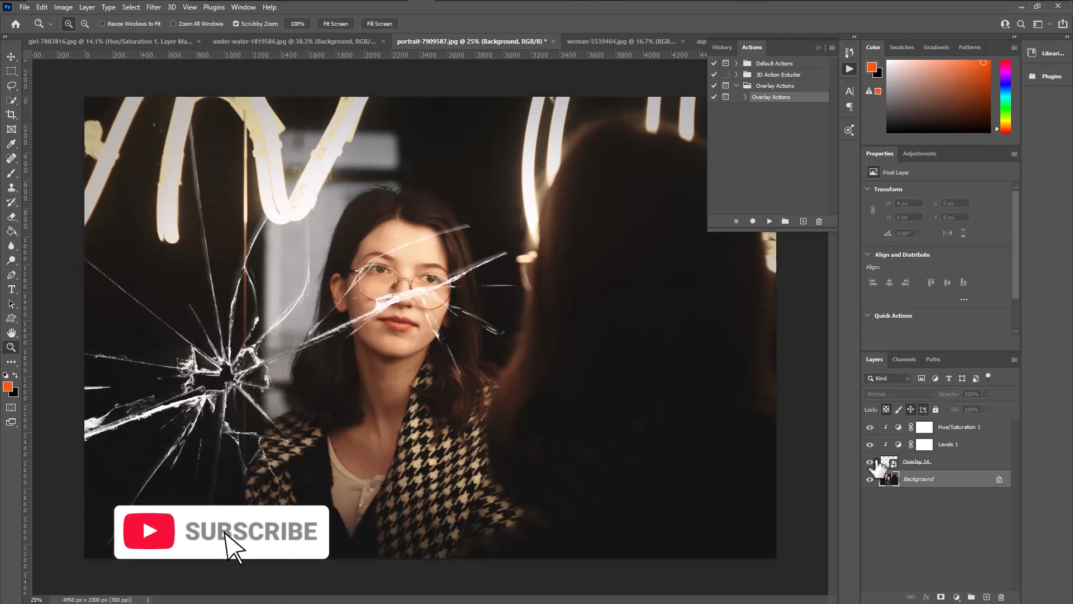
Play Overlay Actions on the woman-5539464.jpg image and place Broken Glass 9.png.
left_click(638, 43)
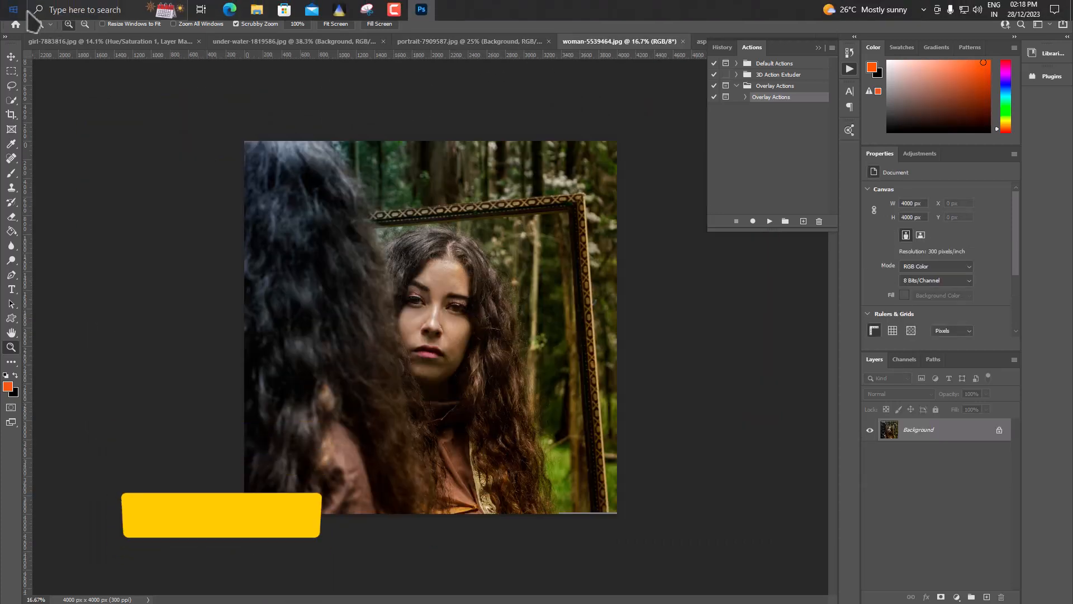
left_click(770, 221)
left_click(494, 226)
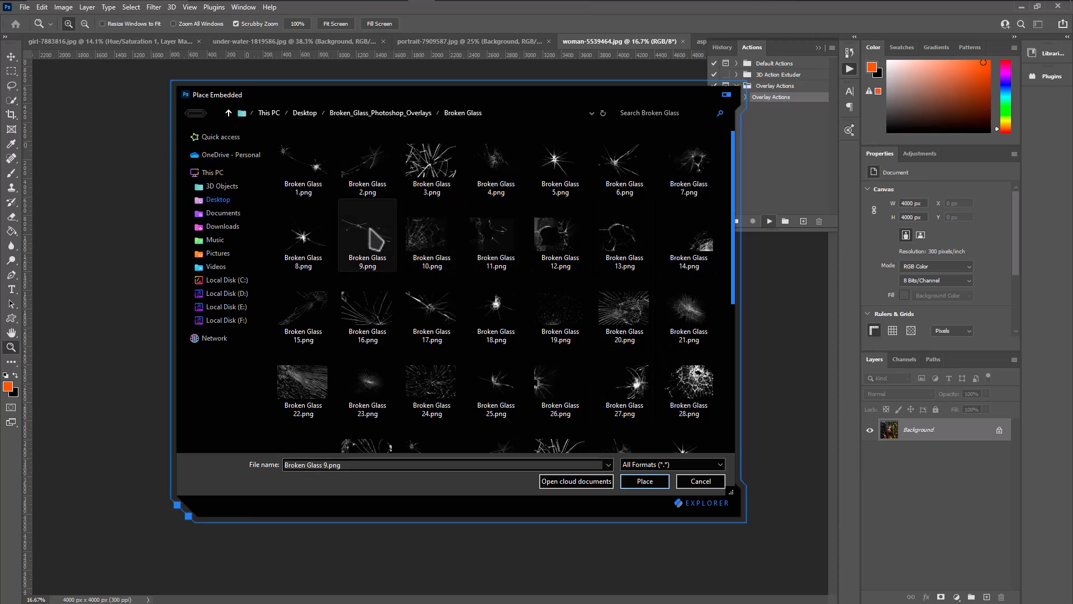
left_click(644, 482)
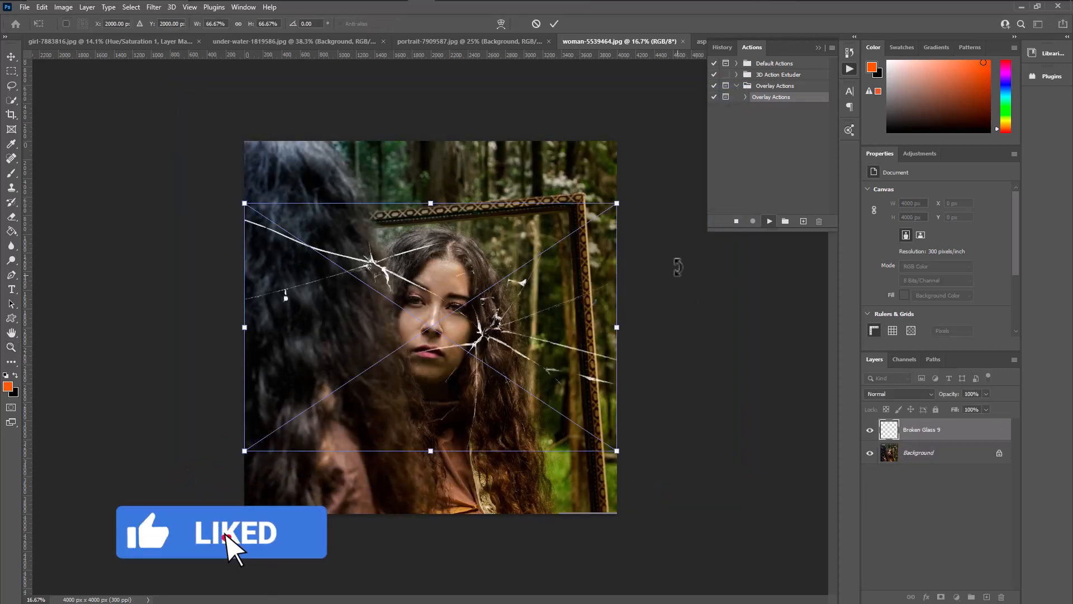
Scale the crack overlay to about 49% by 57%, rotate it about 53°, and position it over the woman's reflection inside the mirror frame.
left_click_drag(647, 227, 612, 433)
left_click_drag(446, 181, 476, 193)
left_click_drag(449, 115, 478, 214)
left_click_drag(507, 347, 507, 343)
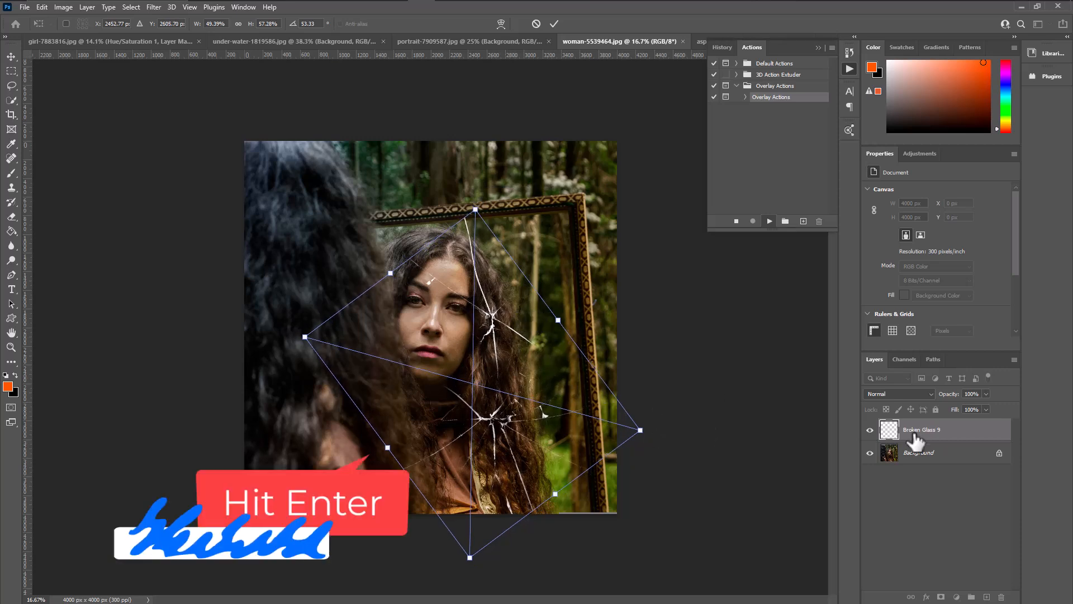
key("Return")
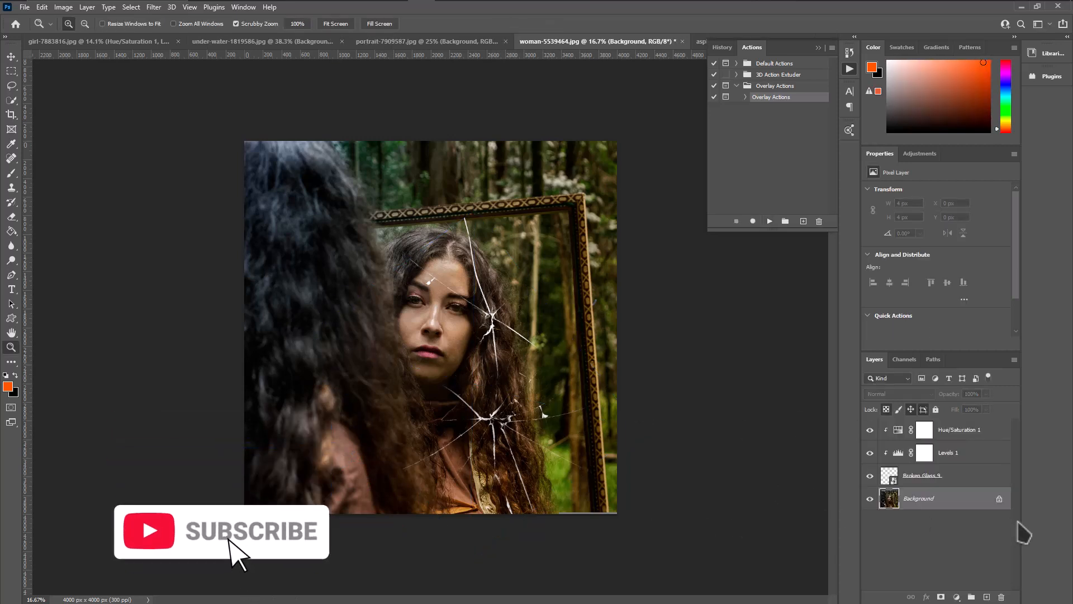
Add a layer mask to the Broken Glass 9 layer and brush out cracks falling outside the mirror in black, with the brush at 171 px.
left_click(978, 478)
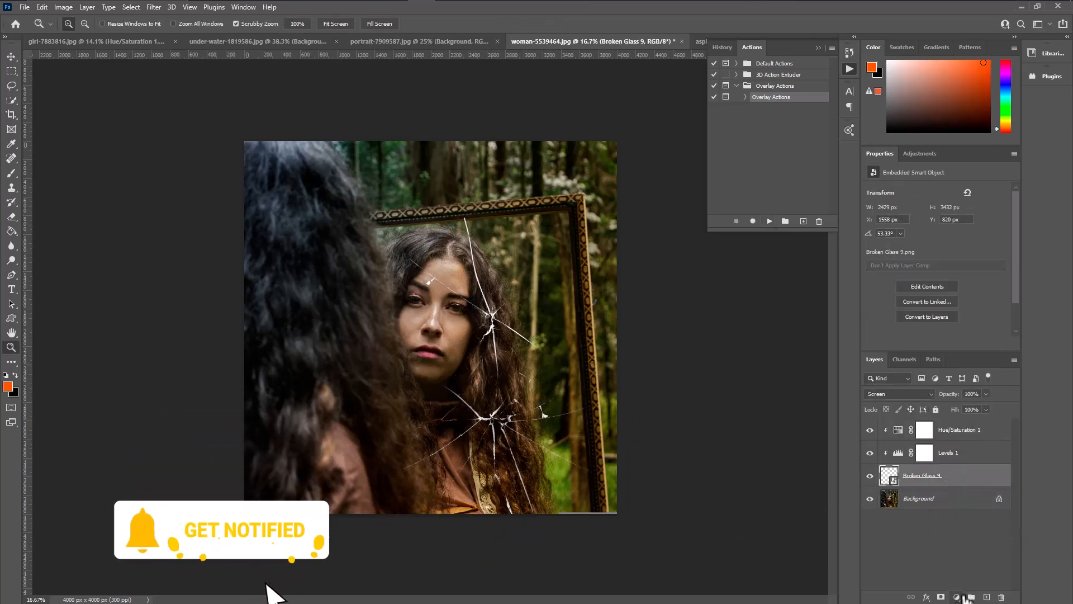
left_click(942, 597)
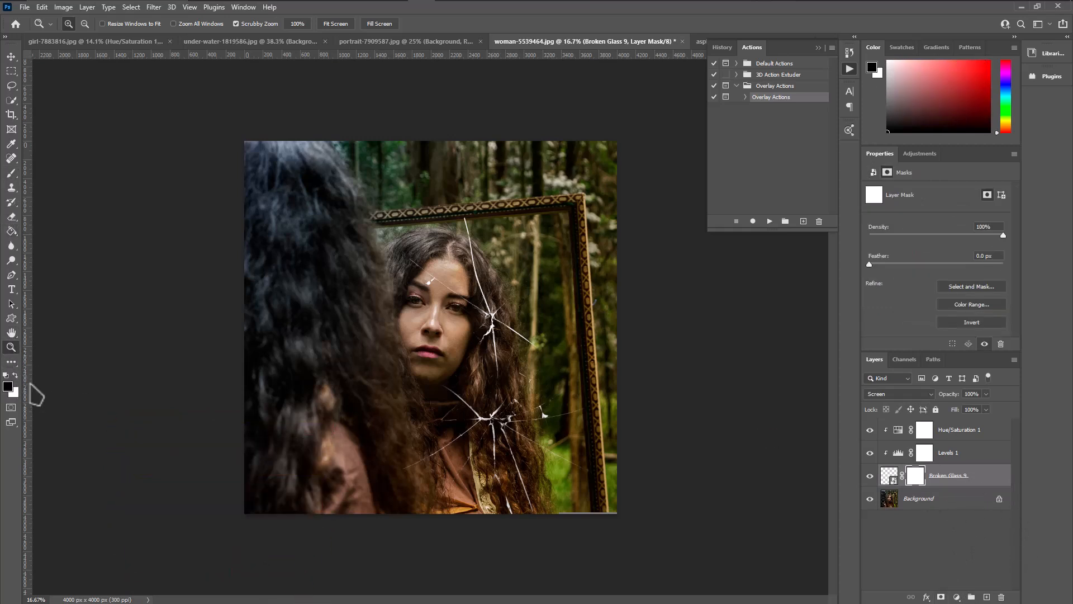
left_click(11, 173)
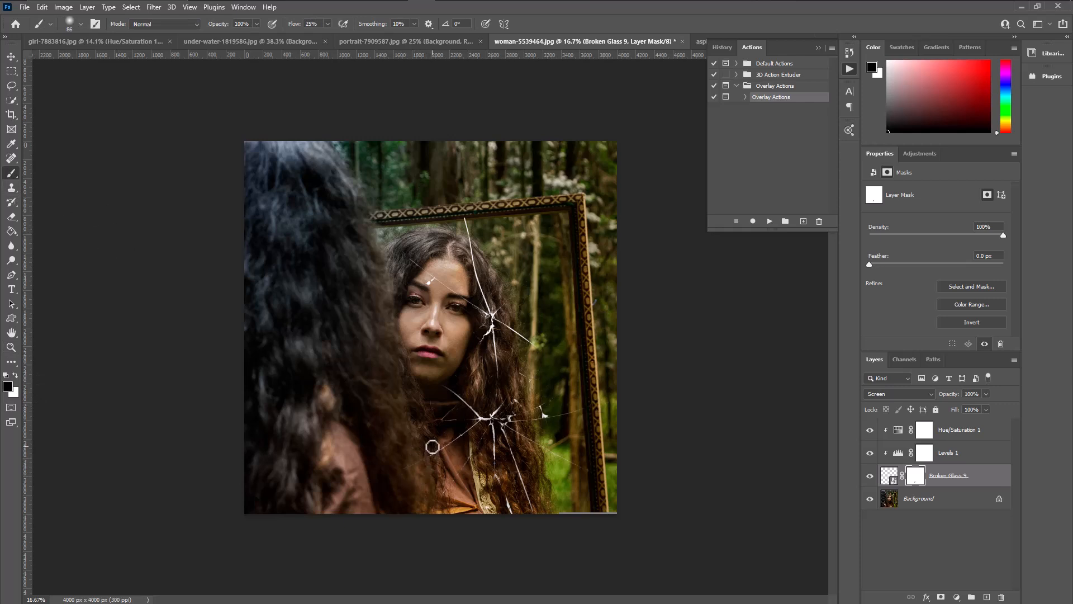
right_click(432, 446)
key("Return")
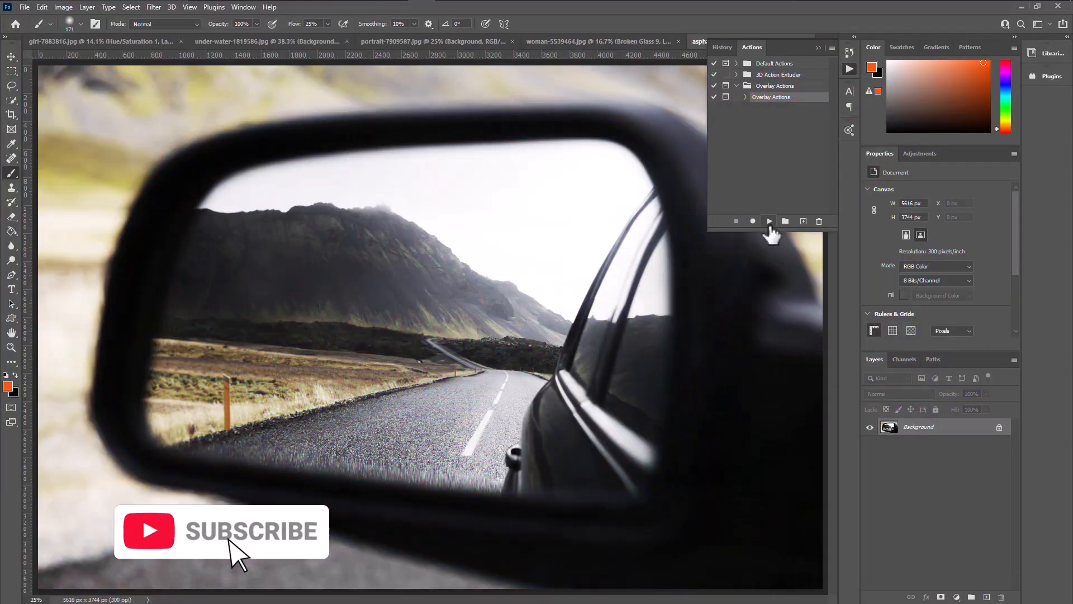
Play Overlay Actions on the asphalt-1851281.jpg image and place Broken Glass 18.png.
left_click(770, 223)
left_click(498, 227)
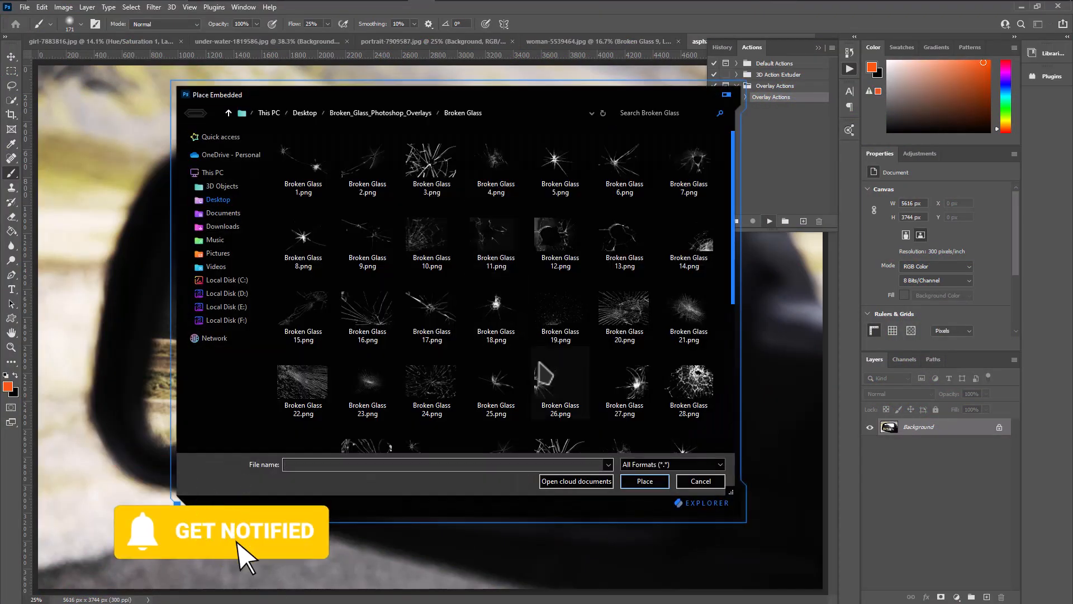
left_click(496, 302)
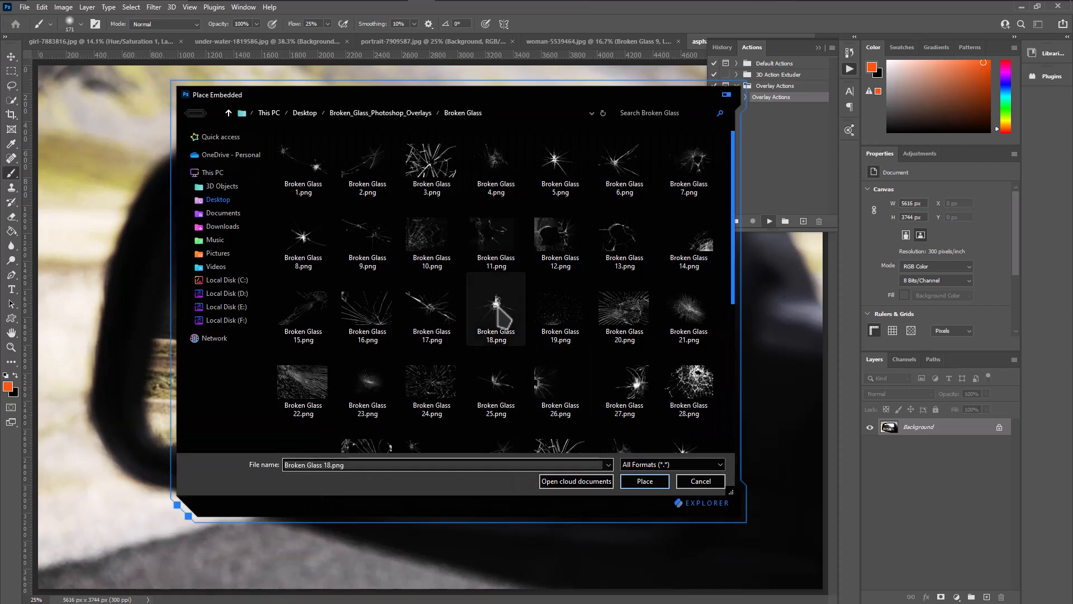
left_click(648, 482)
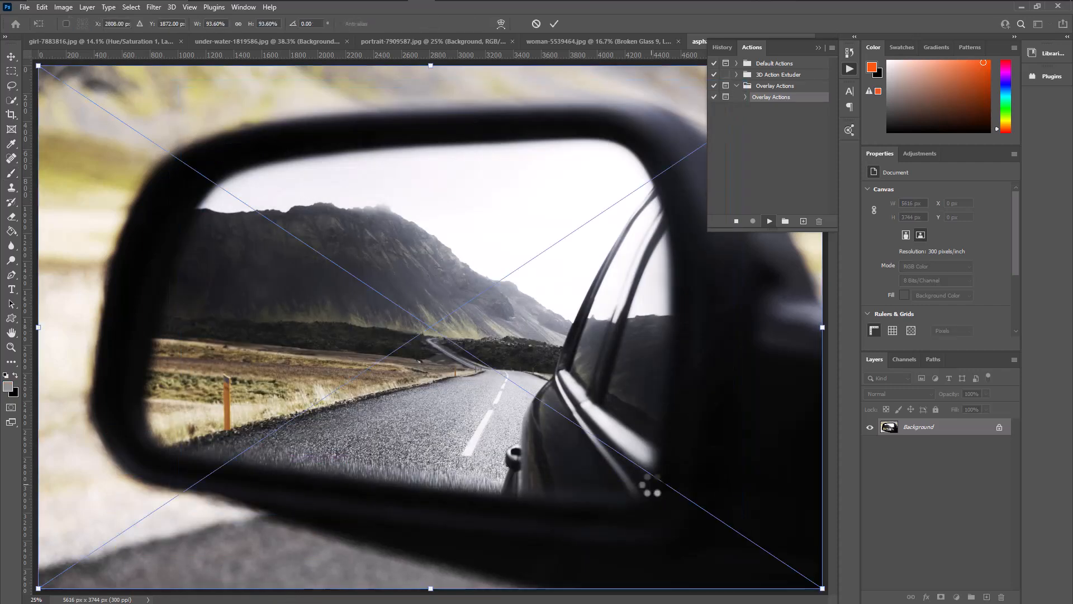
Scale the crack overlay to about 66% and position its impact point near the middle of the car mirror's glass.
left_click_drag(493, 287, 440, 358)
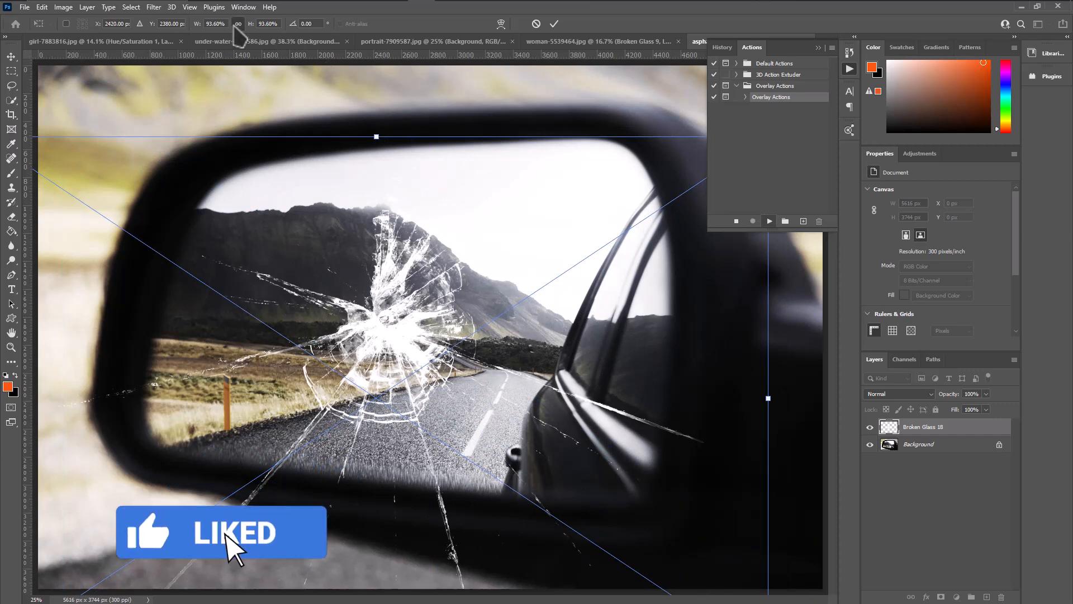
left_click_drag(377, 136, 376, 291)
left_click_drag(440, 377, 466, 257)
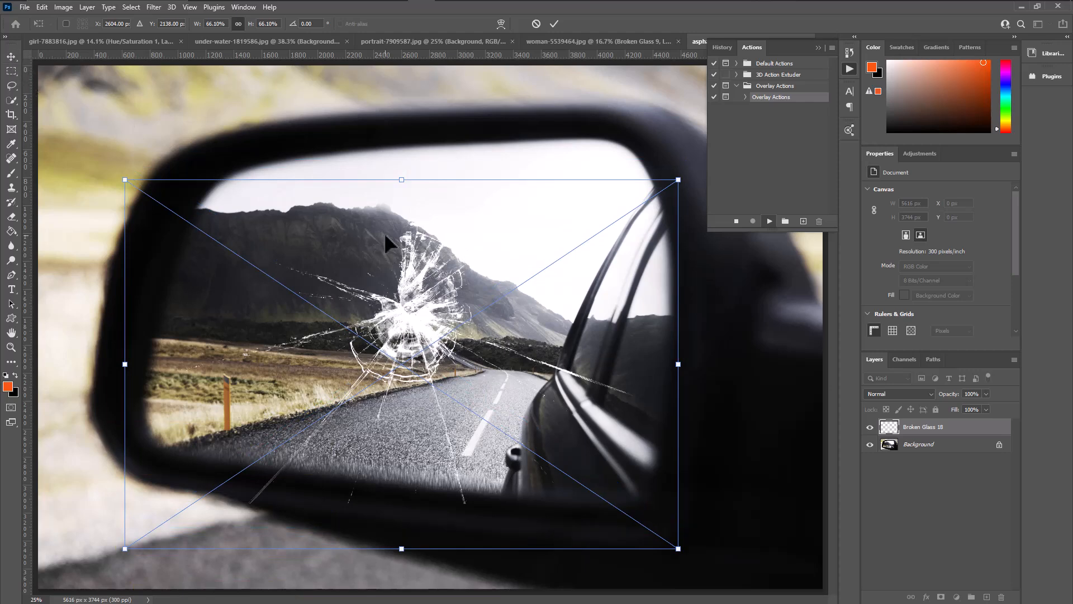
key("Return")
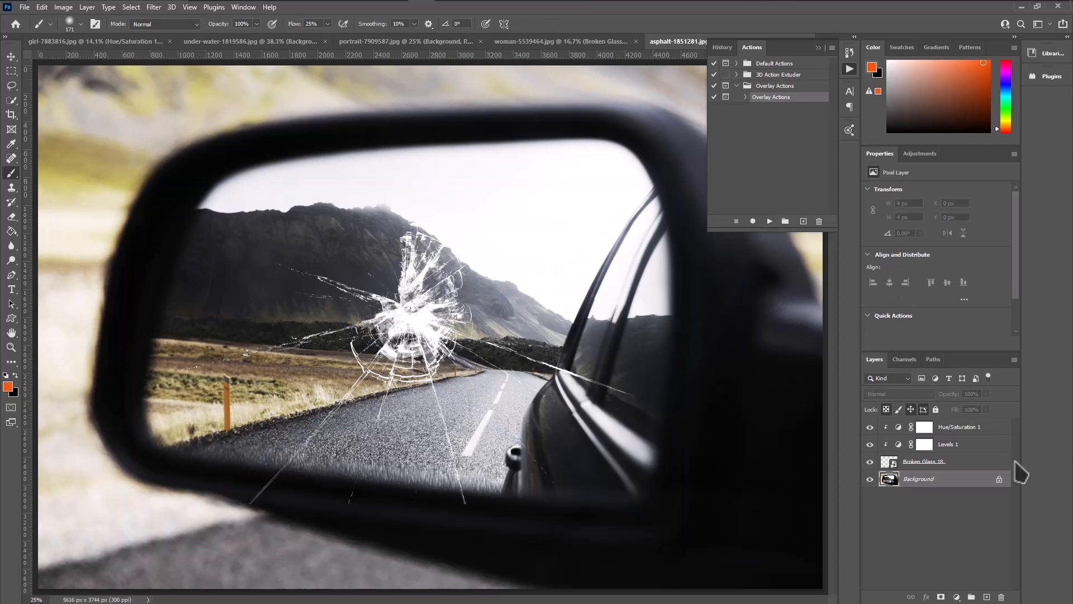
Add a layer mask to the Broken Glass 18 layer, paint black over cracks on the mirror's lower frame, and set the brush flow to 100%.
left_click(984, 463)
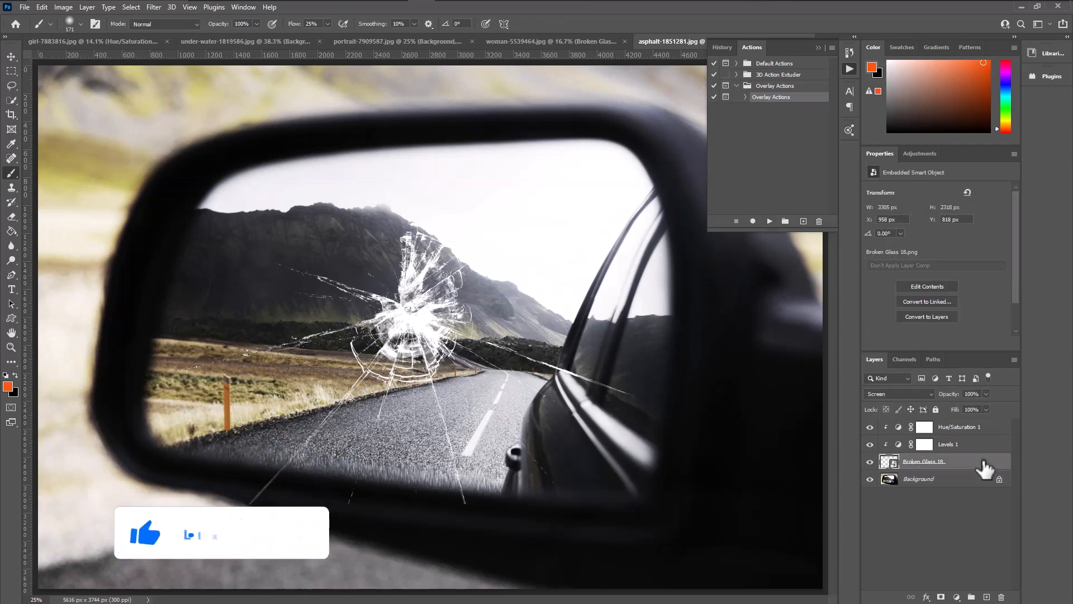
left_click(941, 597)
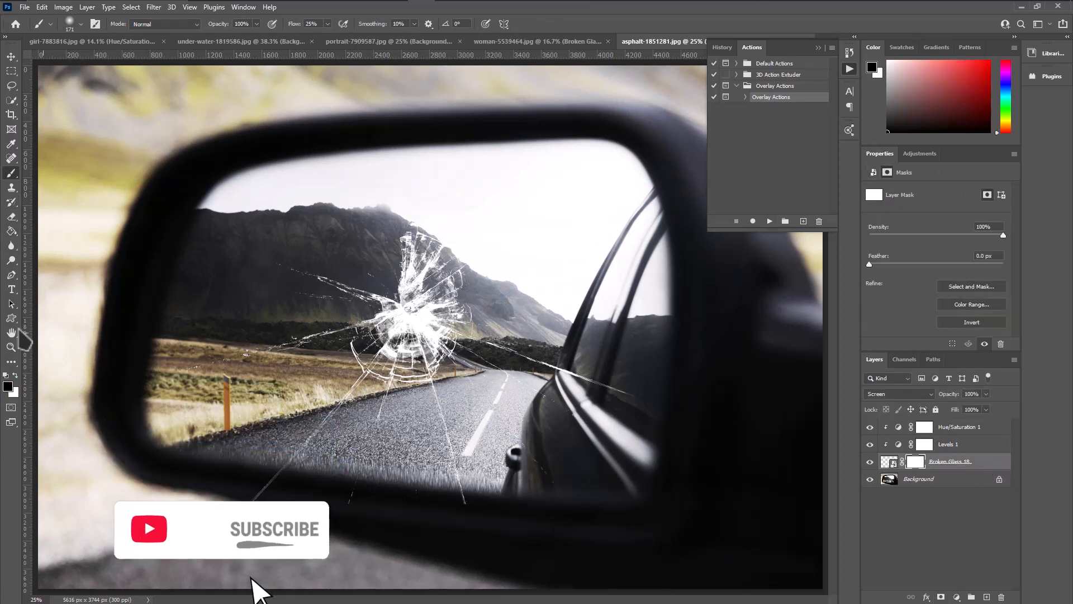
left_click(8, 387)
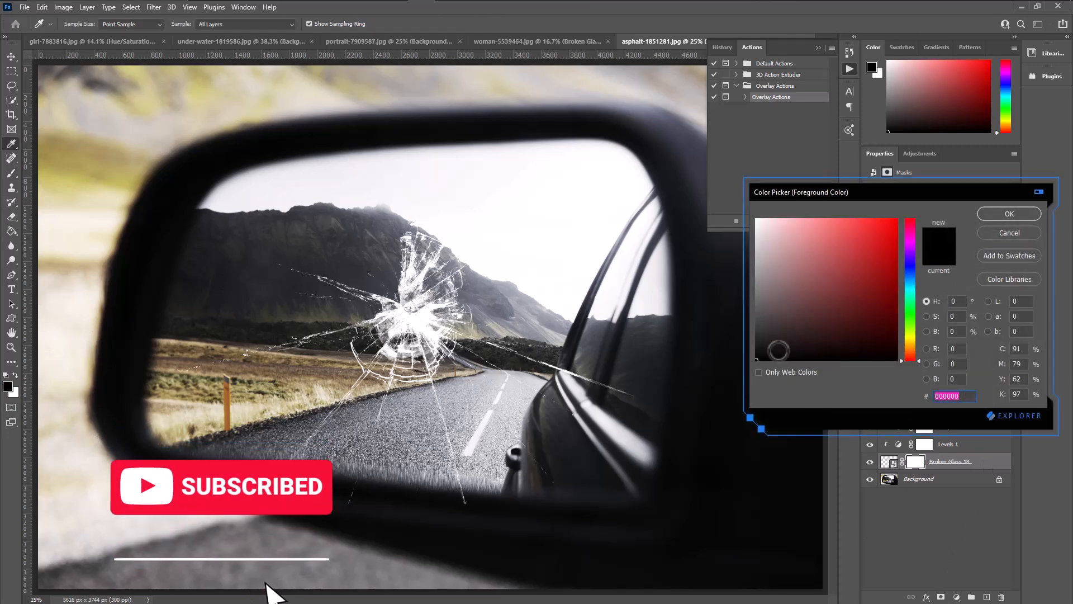
left_click(1010, 214)
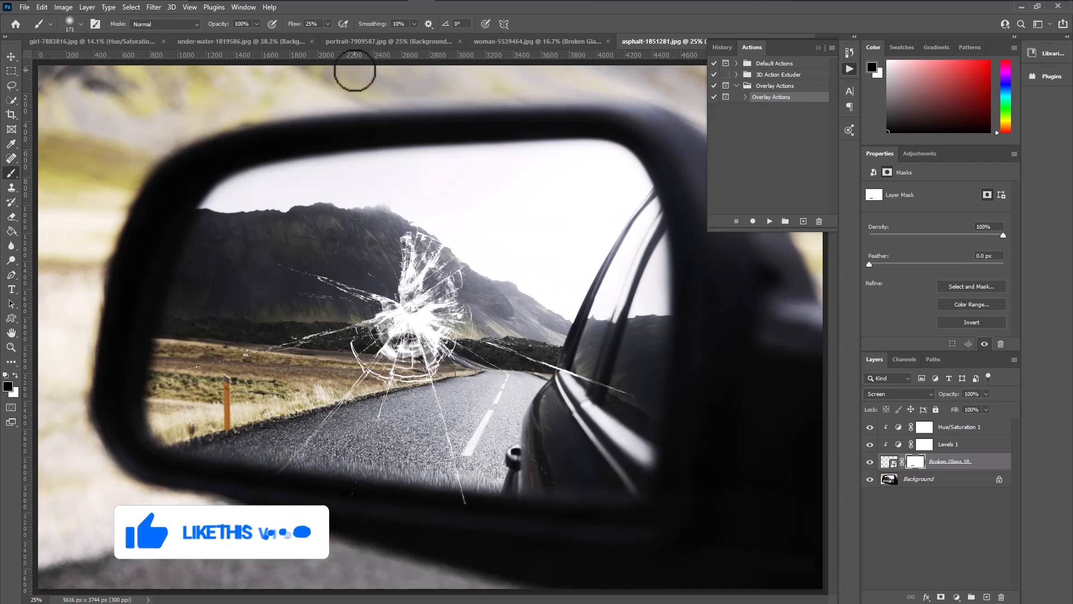
left_click_drag(334, 34, 366, 37)
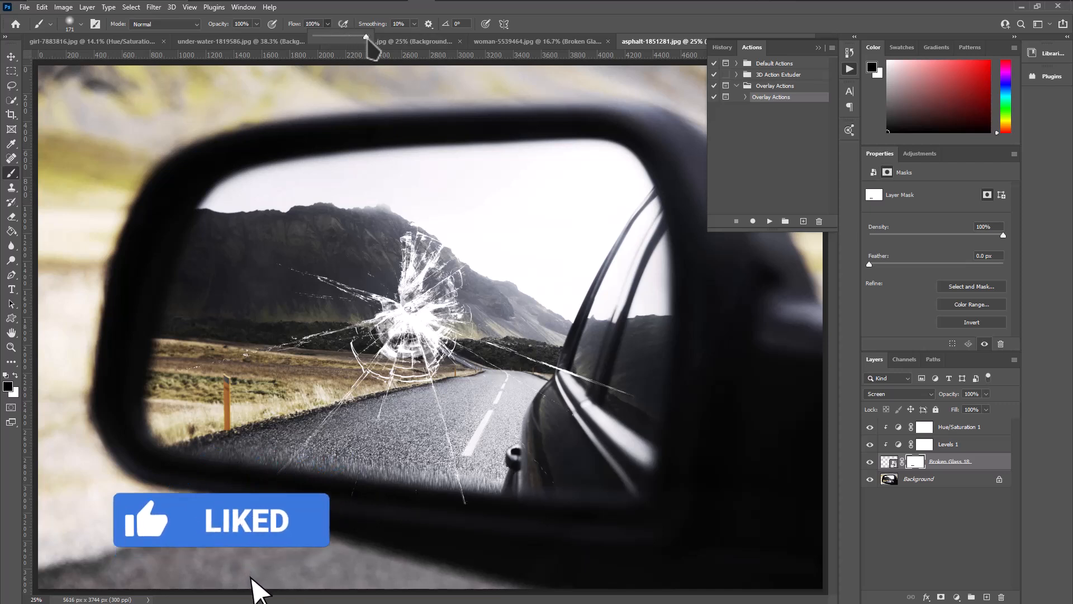